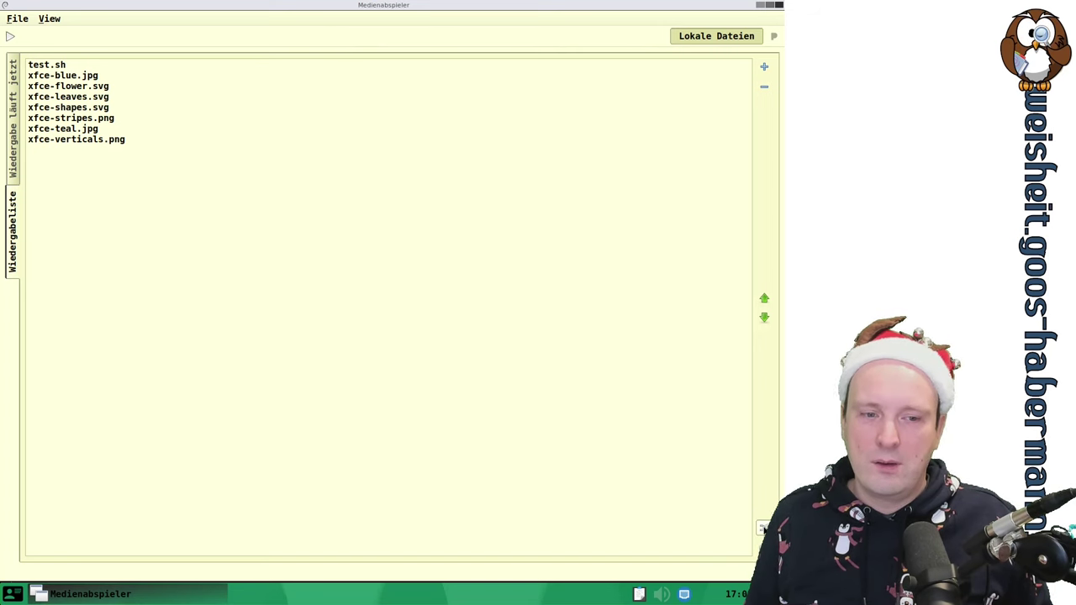
# - Shuffle the files in the media player's playlist several times
pyautogui.click(762, 528)
pyautogui.click(763, 527)
pyautogui.click(762, 528)
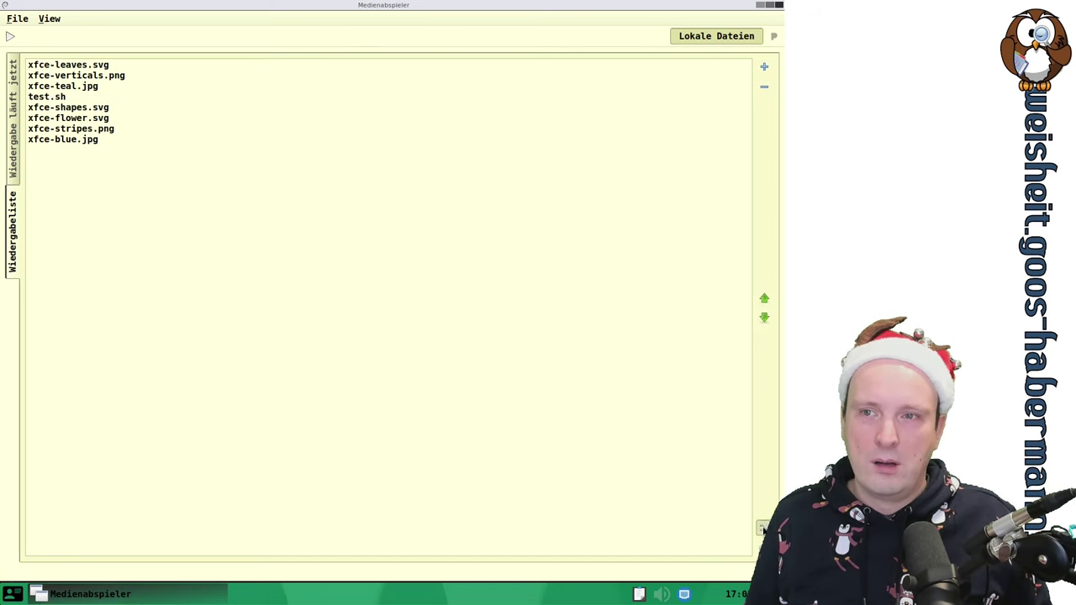
pyautogui.click(762, 528)
pyautogui.click(762, 528)
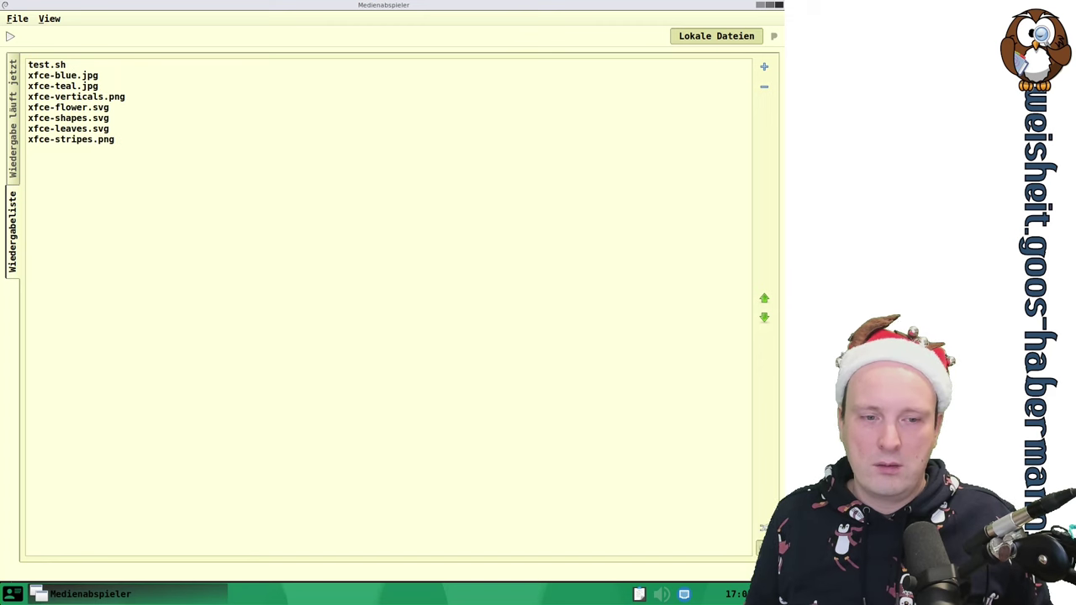
# - Test playback of the shuffled playlist briefly and close the media player
pyautogui.click(11, 36)
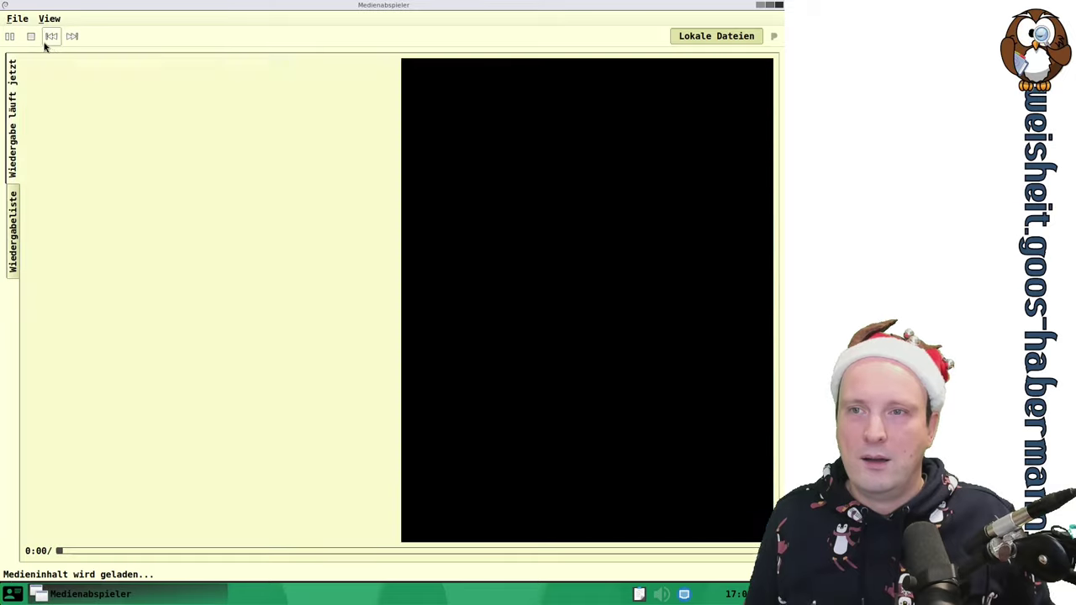
pyautogui.click(30, 36)
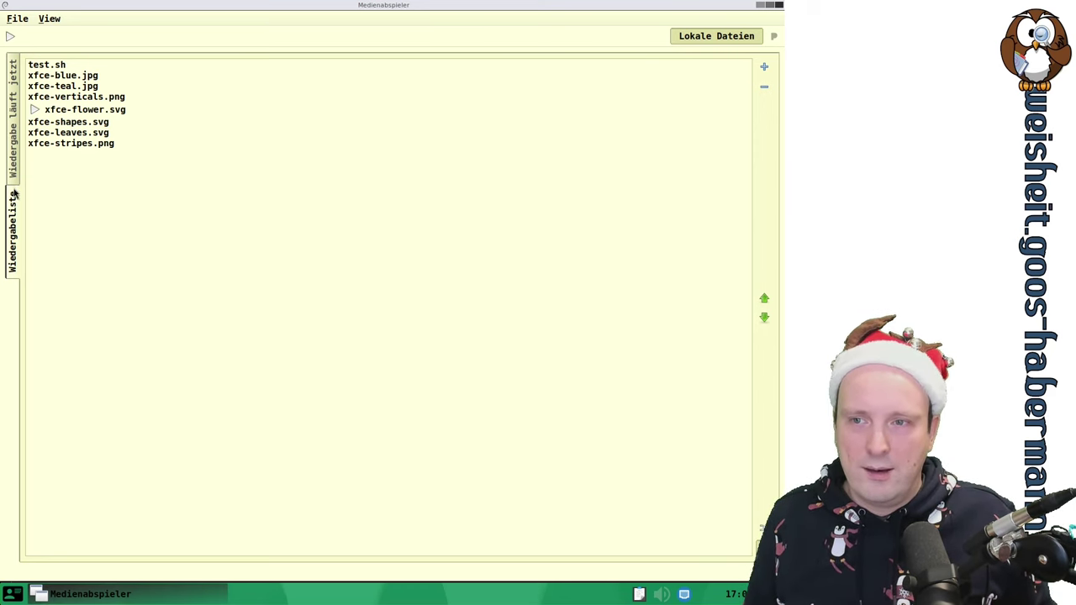
pyautogui.click(18, 19)
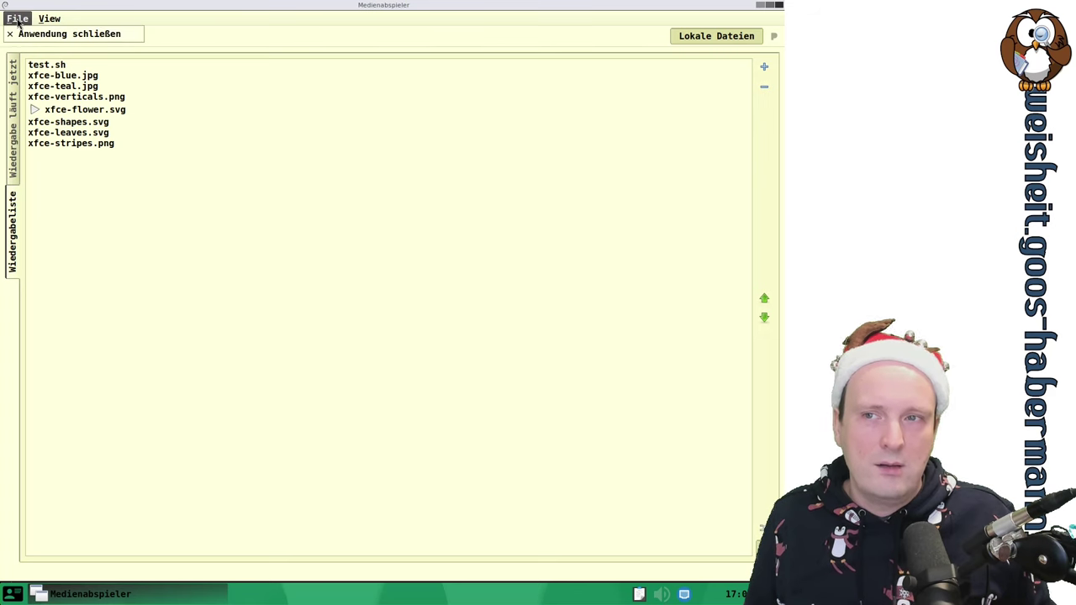
pyautogui.click(22, 36)
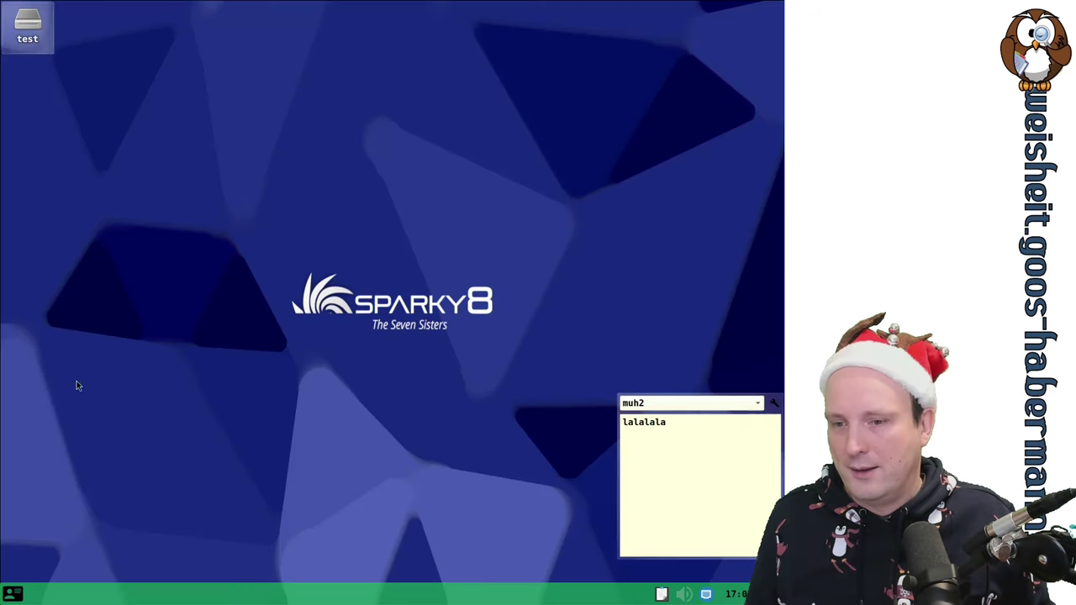
# - Launch Lumina Archiver from the list of all programs and move its window toward the middle of the desktop
pyautogui.click(12, 595)
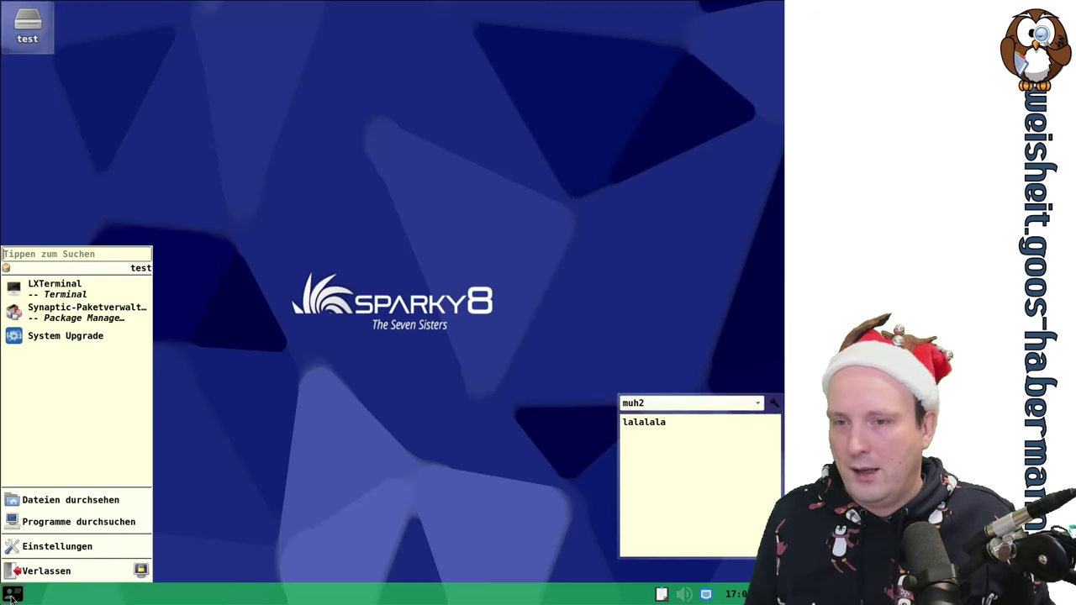
pyautogui.click(63, 529)
pyautogui.scroll(-3, 102, 392)
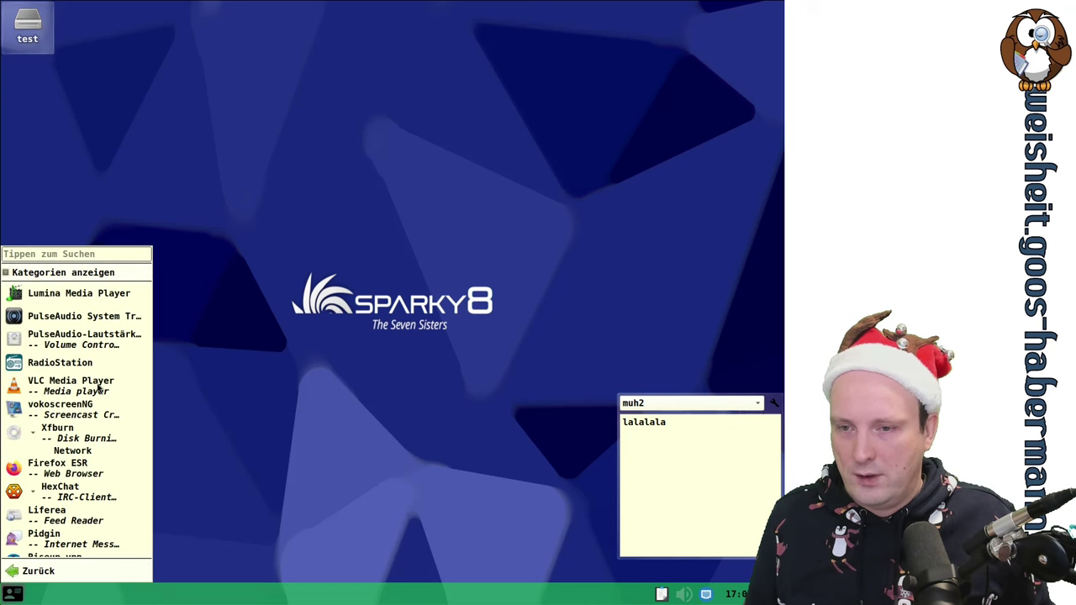
pyautogui.scroll(-6, 109, 366)
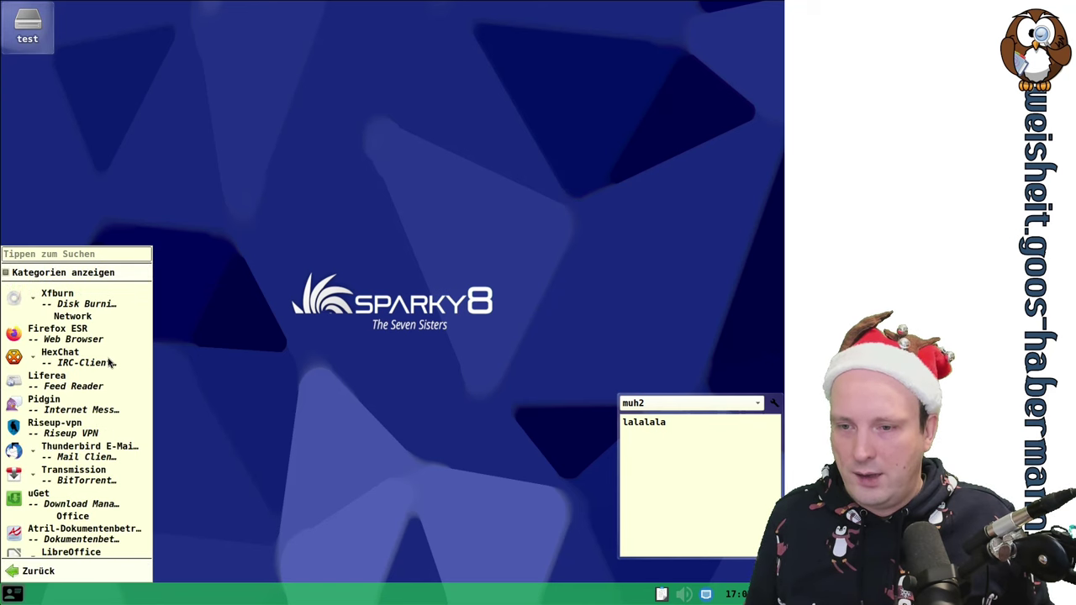
pyautogui.scroll(-10, 82, 487)
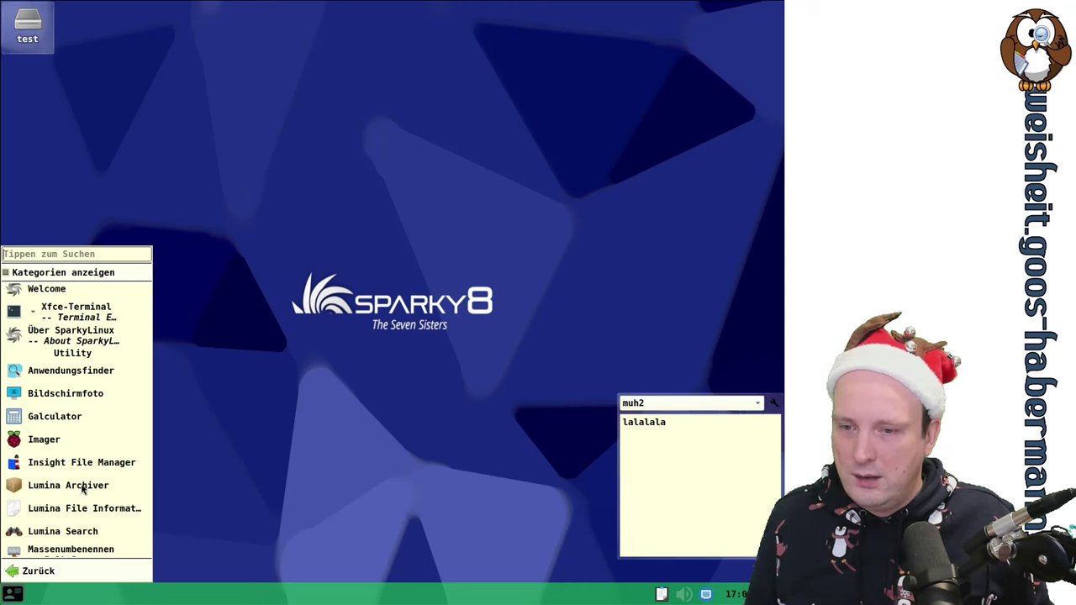
pyautogui.click(81, 487)
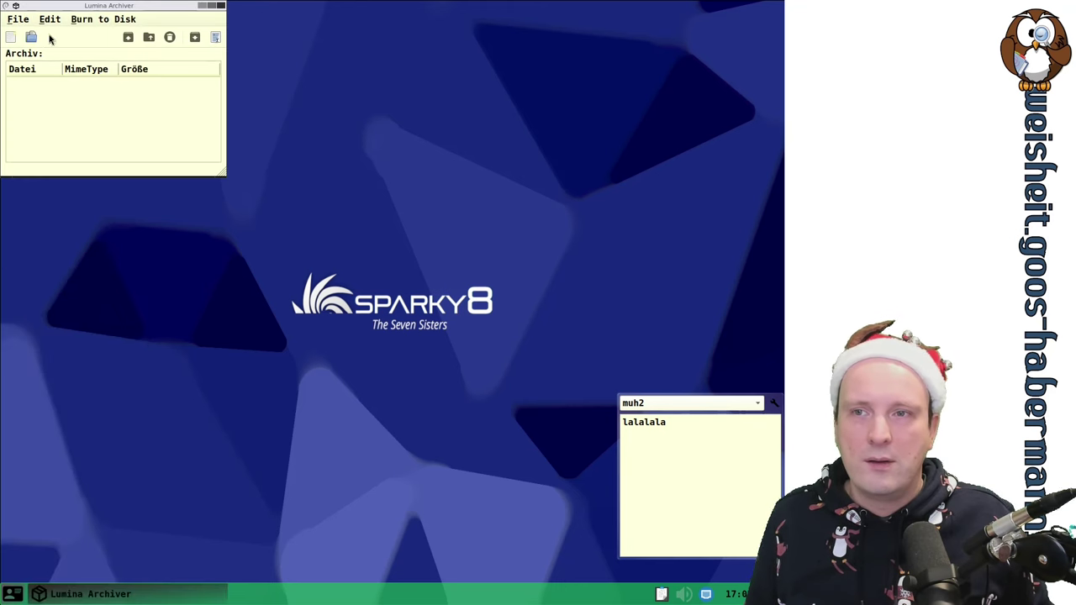
pyautogui.moveTo(56, 6); pyautogui.dragTo(238, 217)
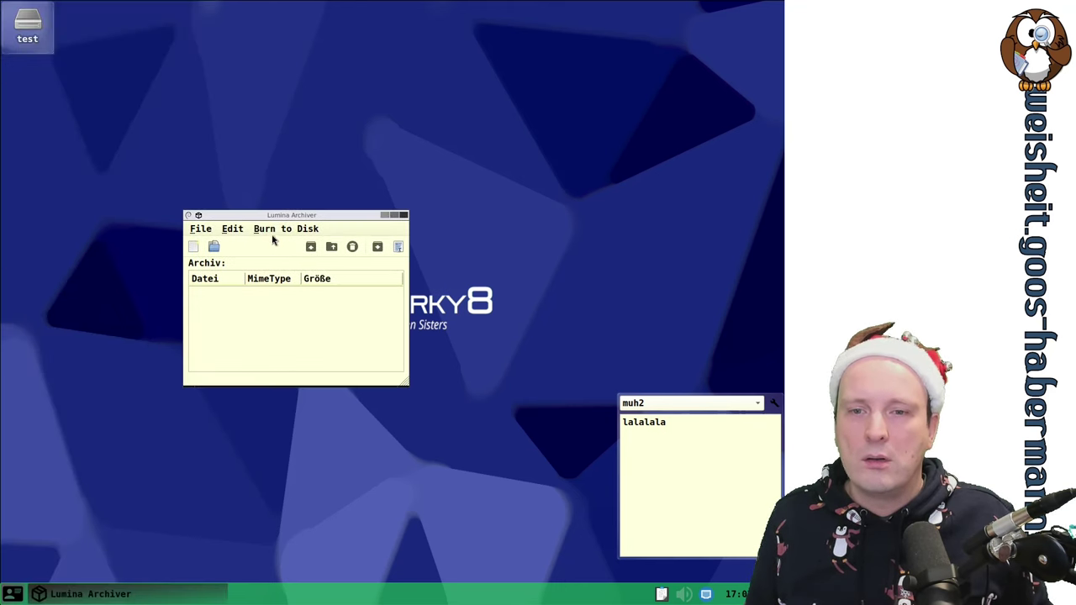
pyautogui.click(274, 231)
pyautogui.click(218, 232)
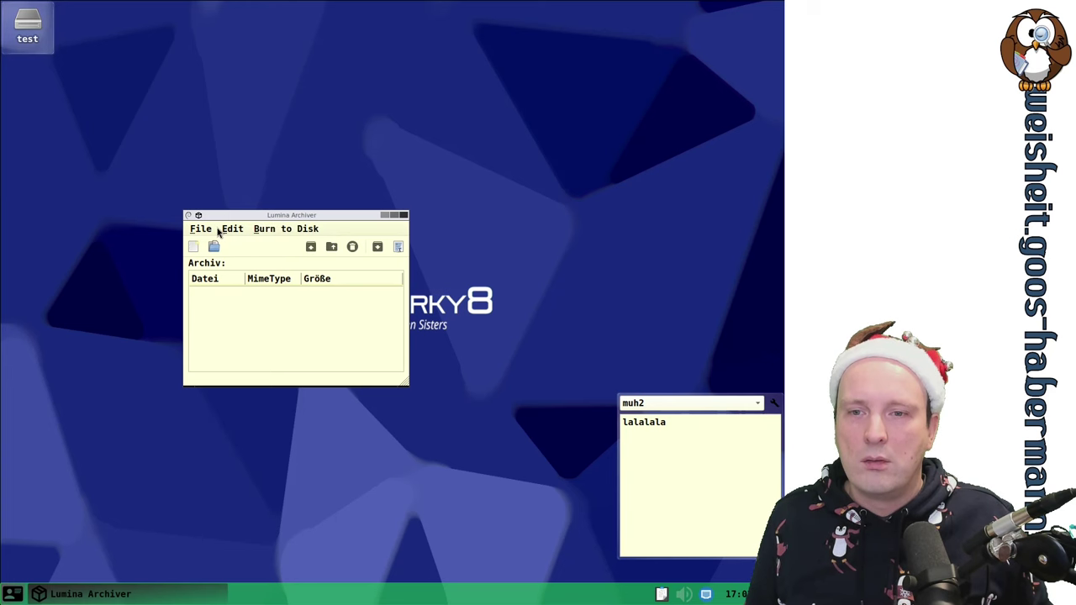
# - Create a new archive named muh.tar.xz in /home/test, looking over the available archive formats
pyautogui.click(200, 229)
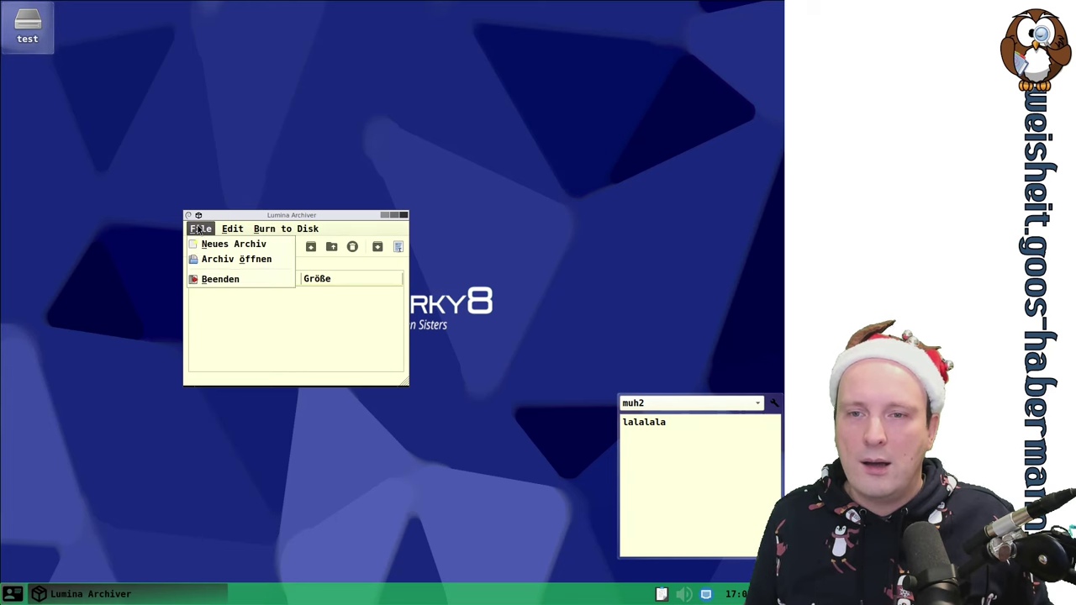
pyautogui.click(215, 245)
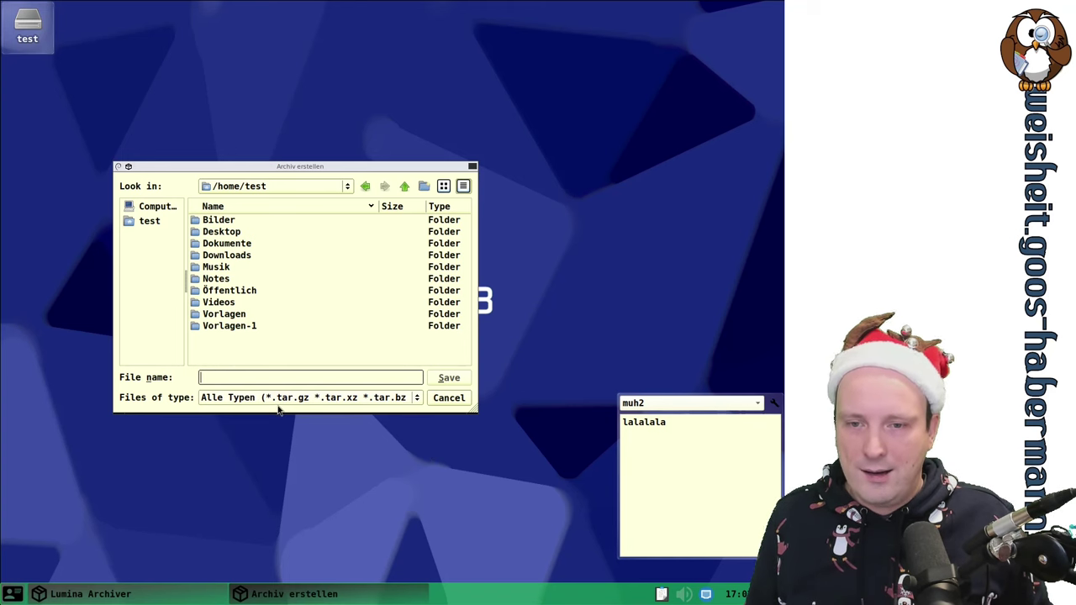
pyautogui.click(416, 402)
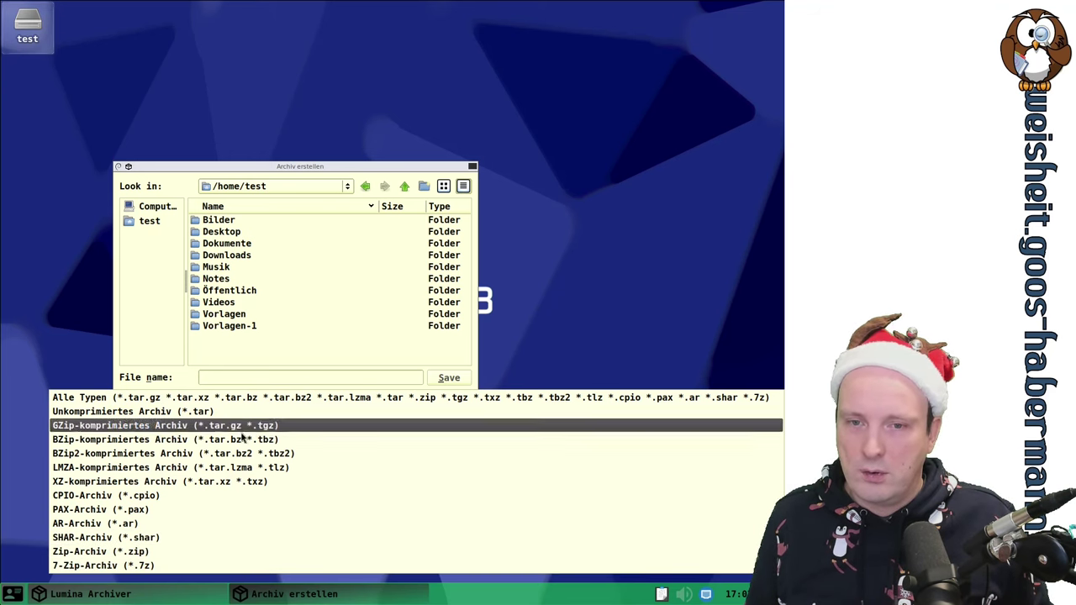
pyautogui.click(290, 175)
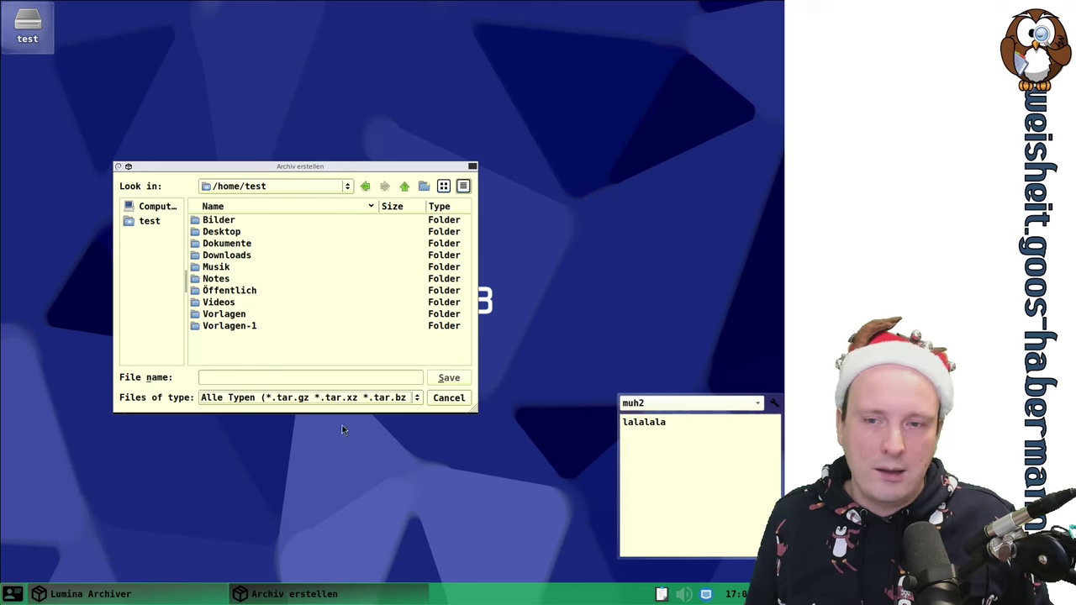
pyautogui.click(325, 372)
pyautogui.write('muh.ta')
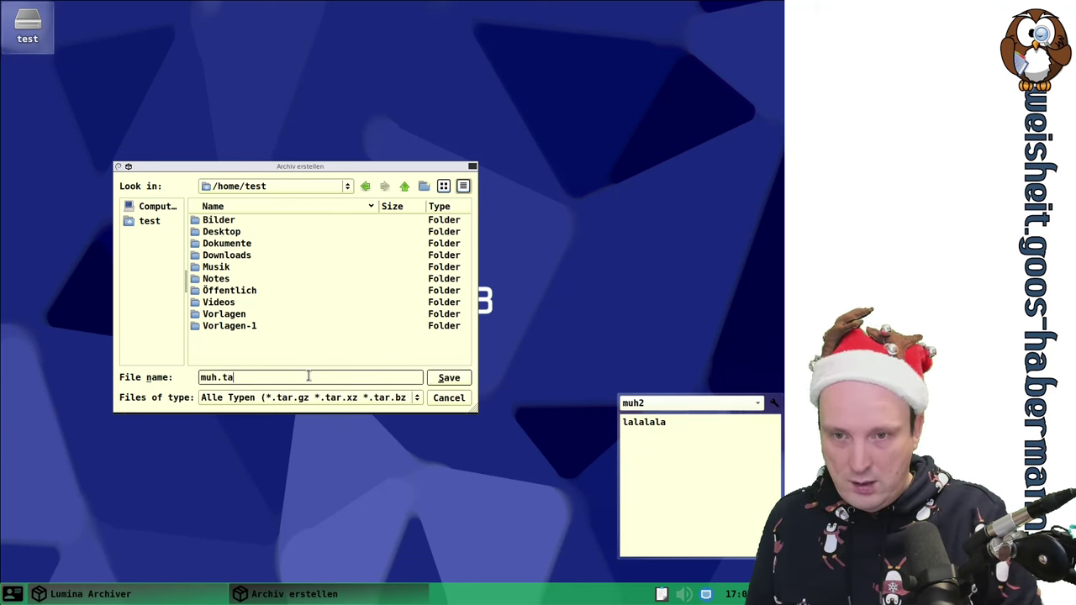
pyautogui.write('r.')
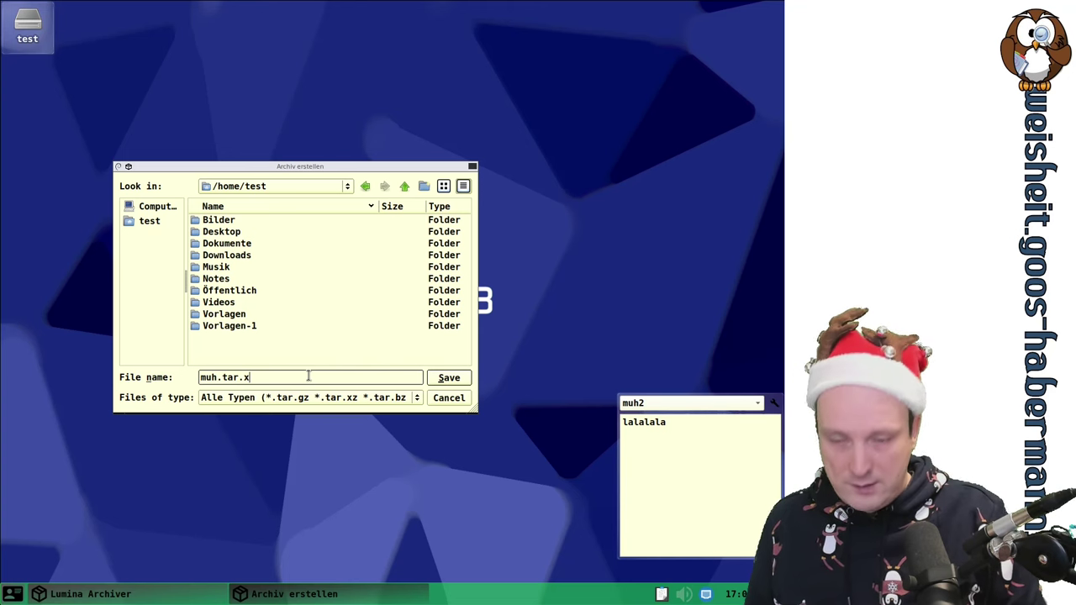
pyautogui.write('xz')
pyautogui.click(448, 378)
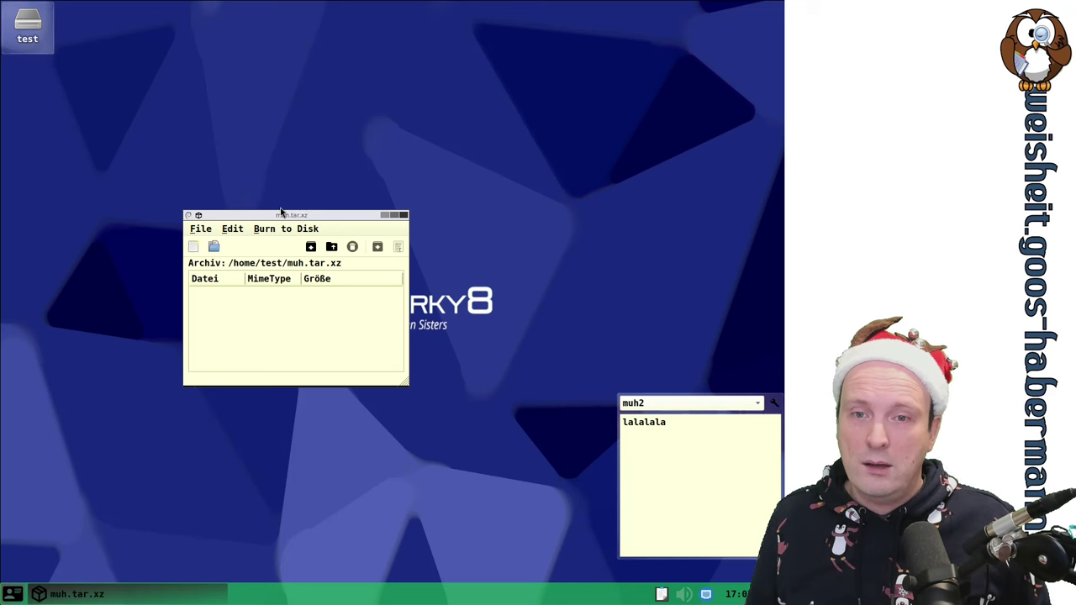
# - Open the desktop's test drive in the file manager beside the archive window, narrowing the file manager to about half the desktop width
pyautogui.moveTo(281, 212); pyautogui.dragTo(476, 124)
pyautogui.click(12, 594)
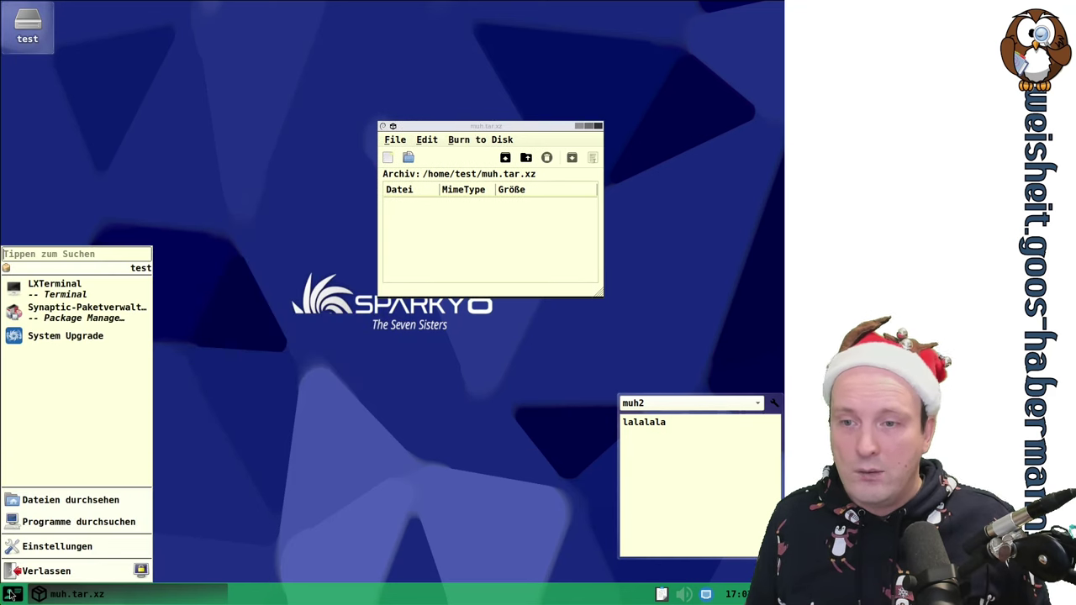
pyautogui.click(108, 125)
pyautogui.doubleClick(28, 27)
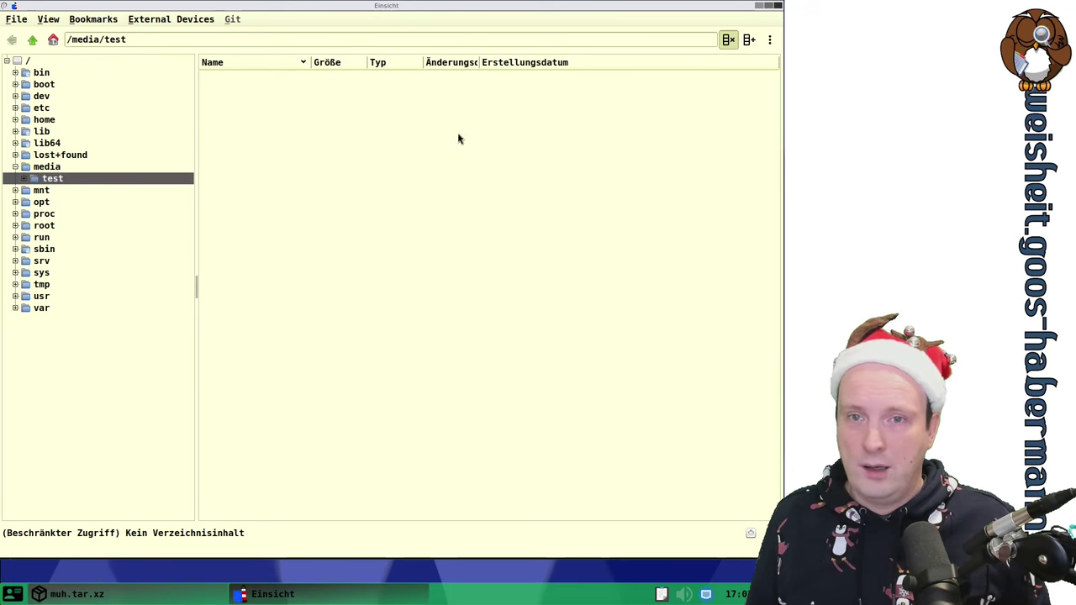
pyautogui.click(771, 10)
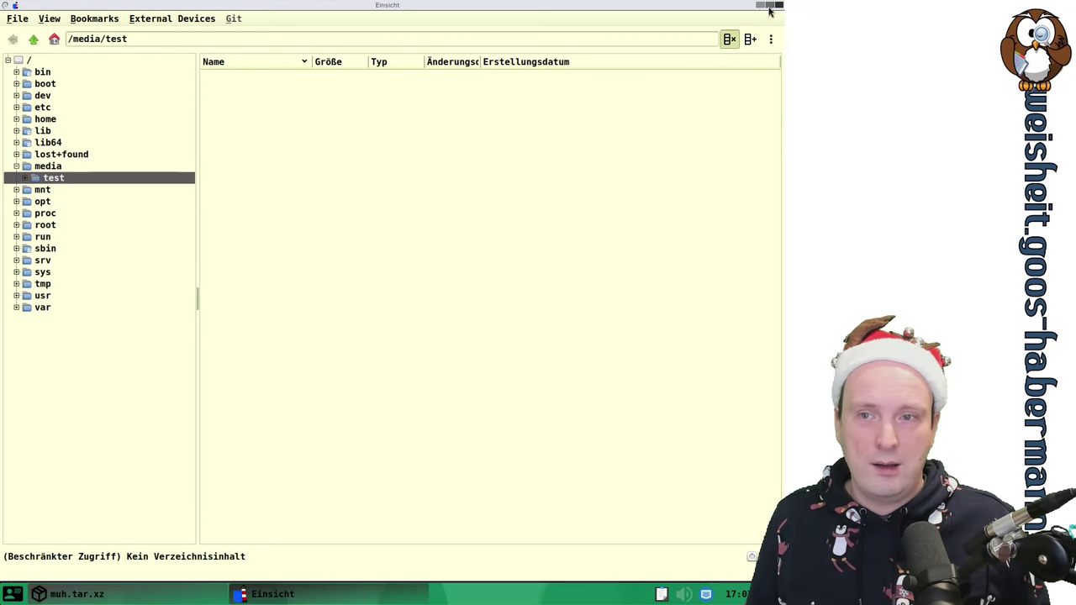
pyautogui.click(774, 7)
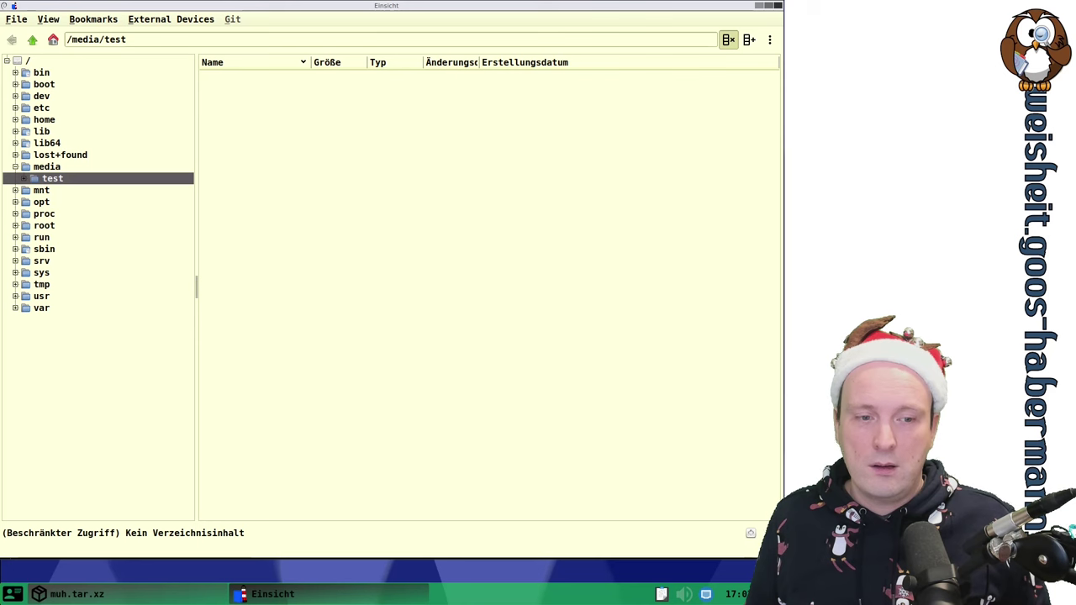
pyautogui.moveTo(783, 366); pyautogui.dragTo(383, 366)
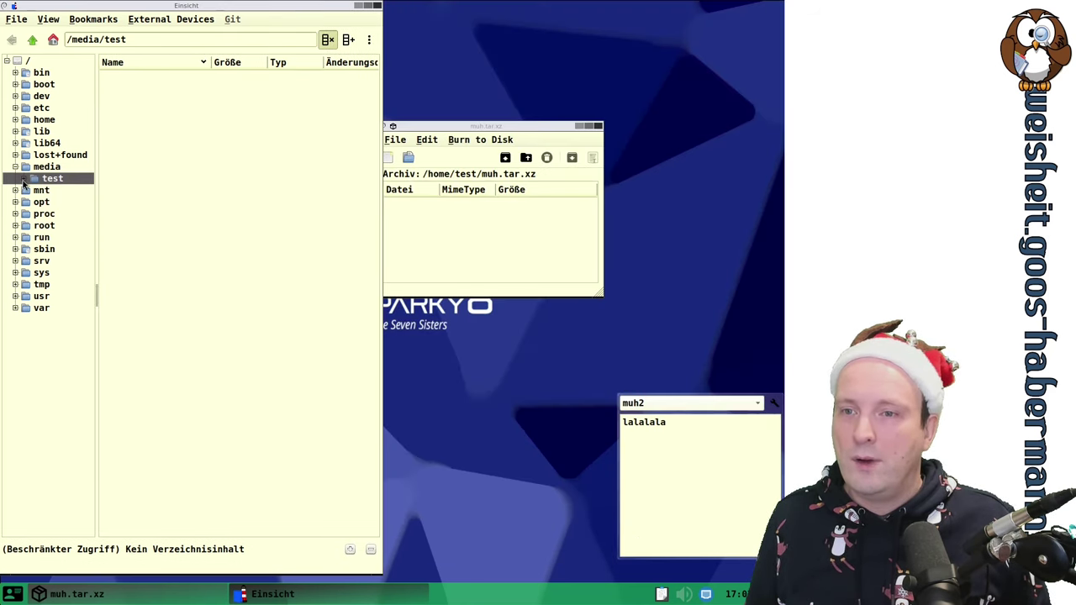
# - Browse the file manager to /home/test and select test.sh
pyautogui.click(47, 168)
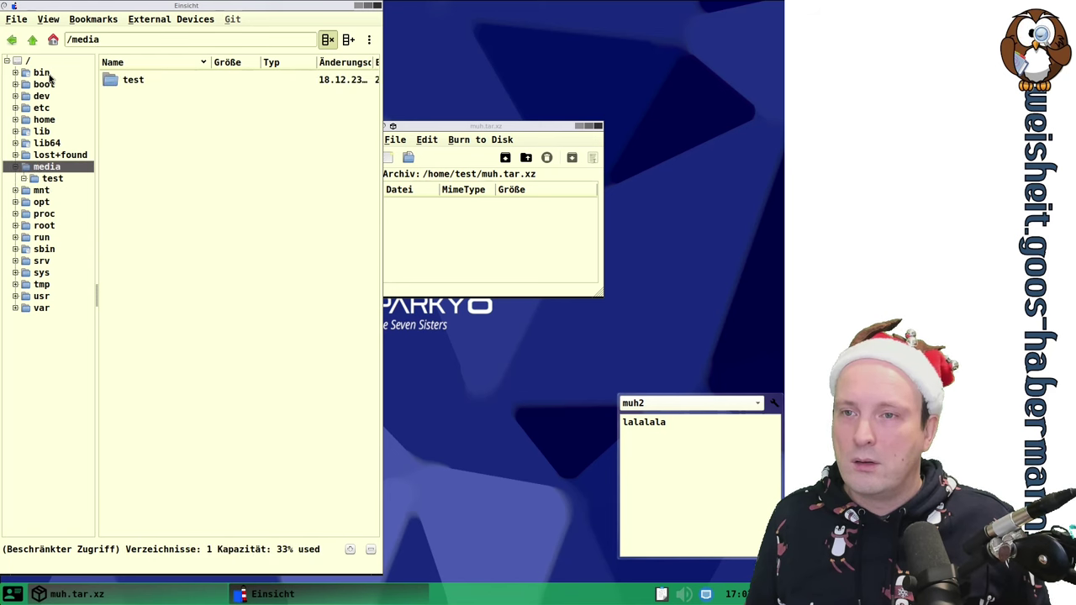
pyautogui.click(49, 120)
pyautogui.click(16, 120)
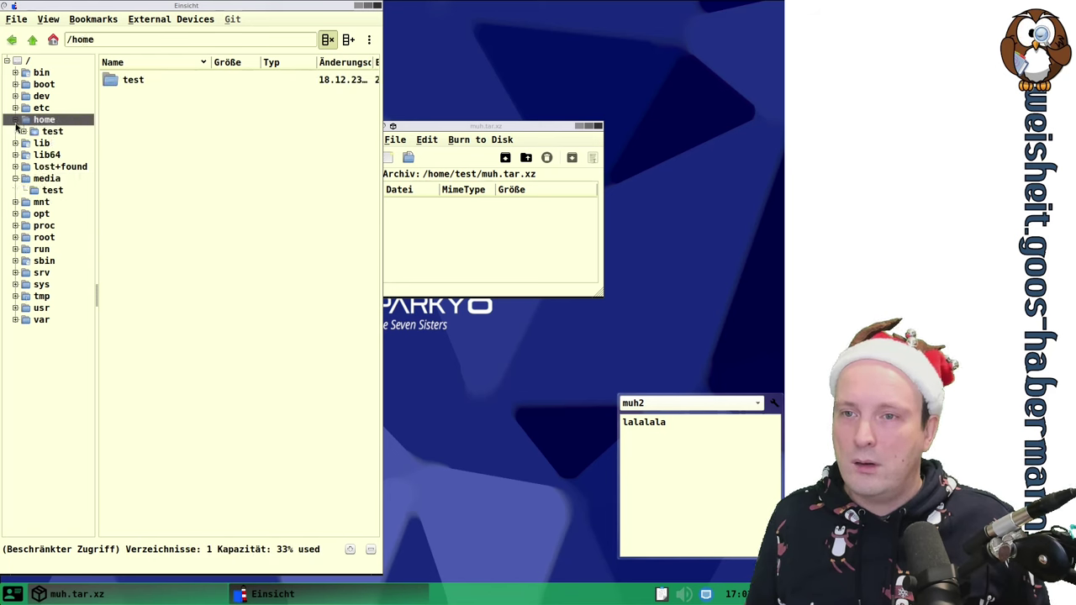
pyautogui.click(52, 131)
pyautogui.click(133, 290)
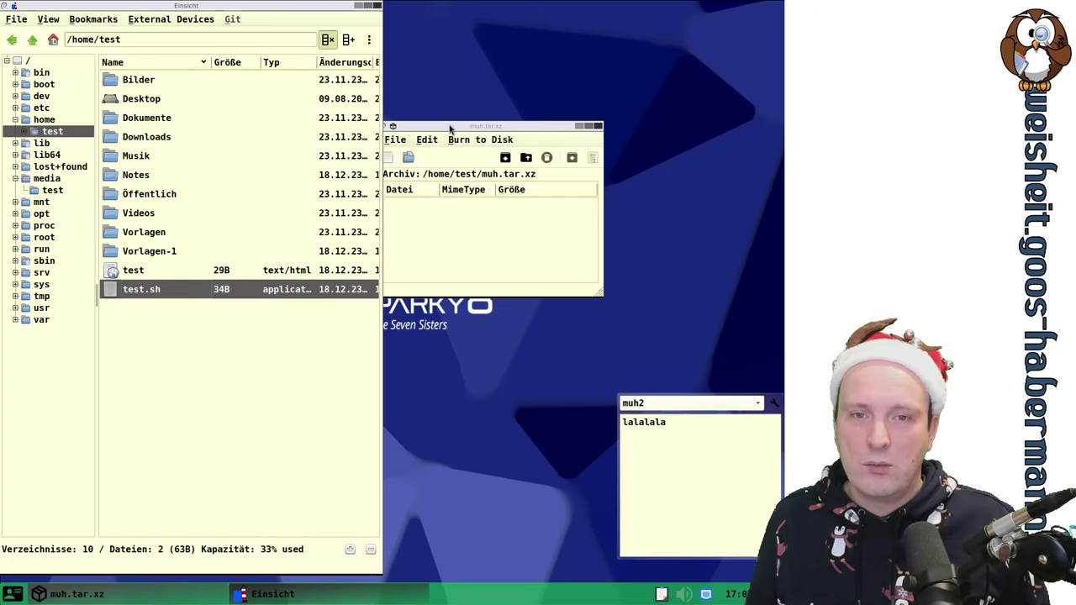
# - Try to add the test file from the home folder to muh.tar.xz by dropping it into the archive window
pyautogui.moveTo(449, 127); pyautogui.dragTo(514, 126)
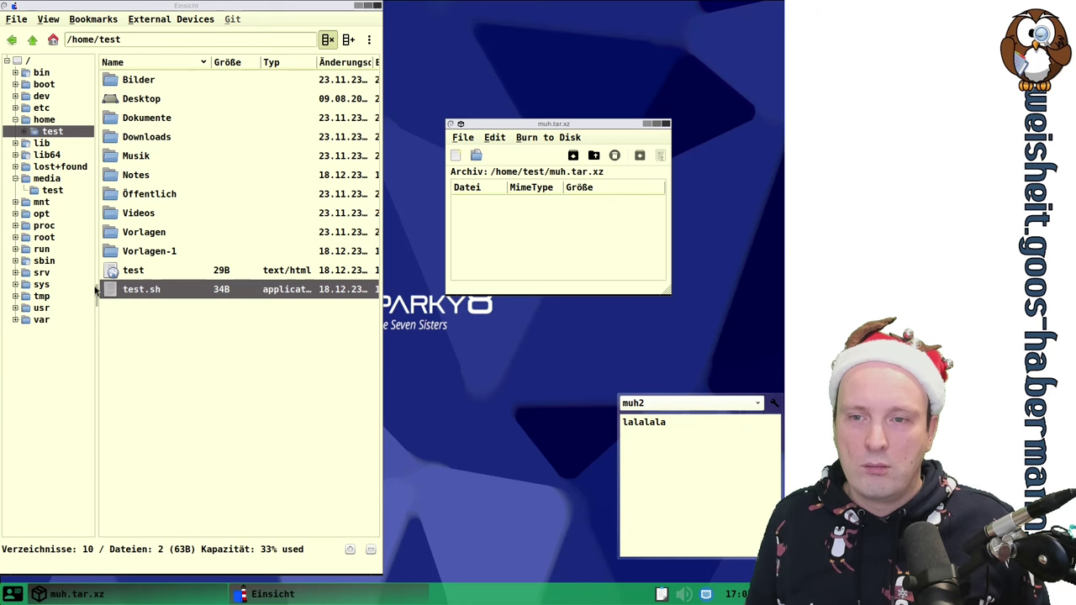
pyautogui.click(202, 401)
pyautogui.rightClick(201, 399)
pyautogui.click(170, 377)
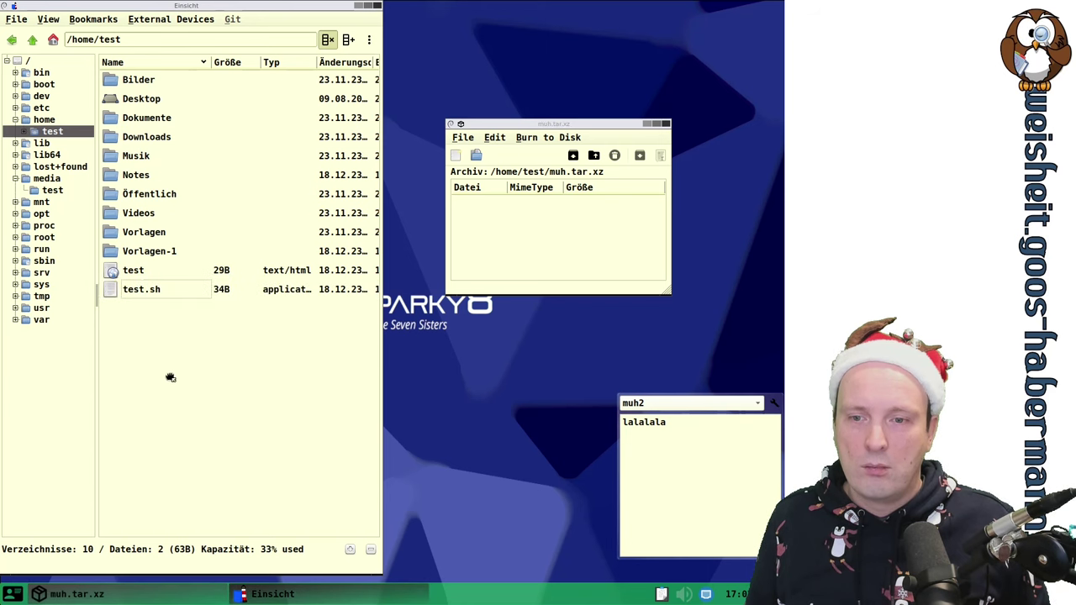
pyautogui.moveTo(142, 270); pyautogui.dragTo(538, 233)
# - Copy test.sh from /home/test to the clipboard
pyautogui.rightClick(156, 273)
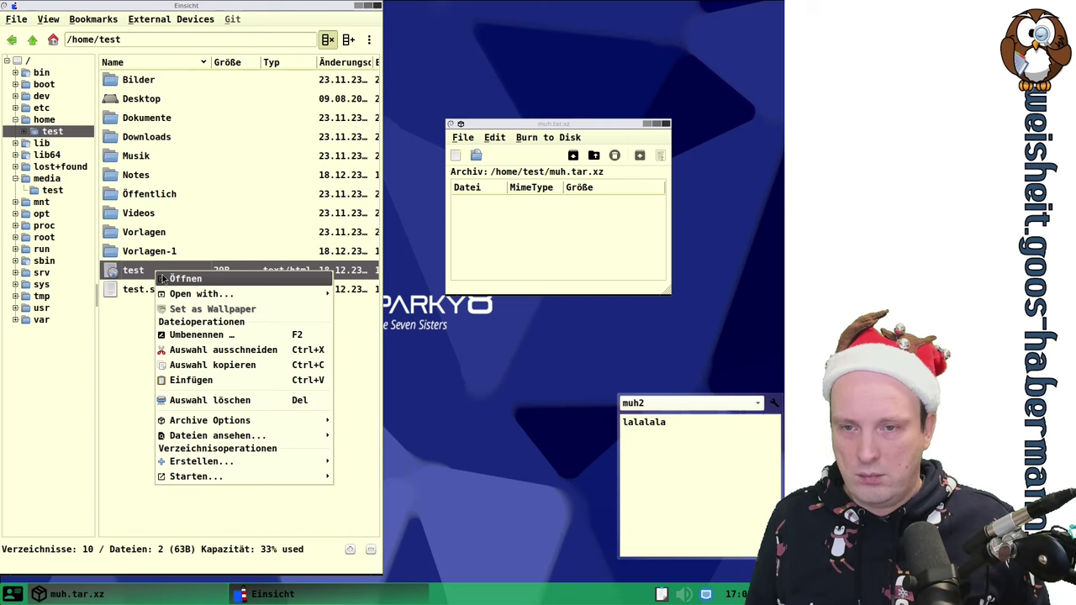
pyautogui.click(147, 392)
pyautogui.click(139, 291)
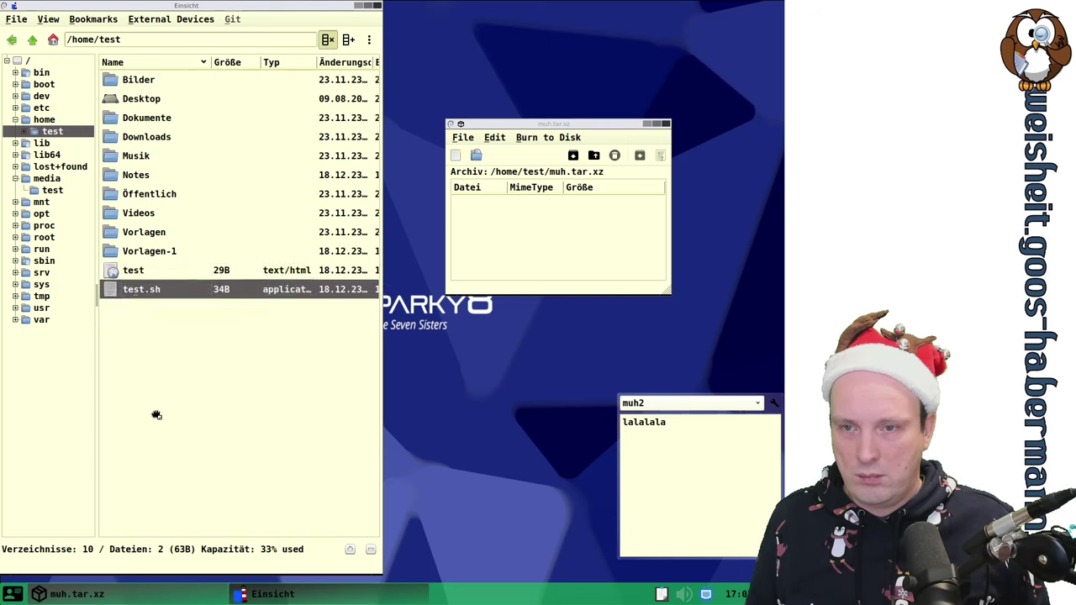
pyautogui.rightClick(136, 290)
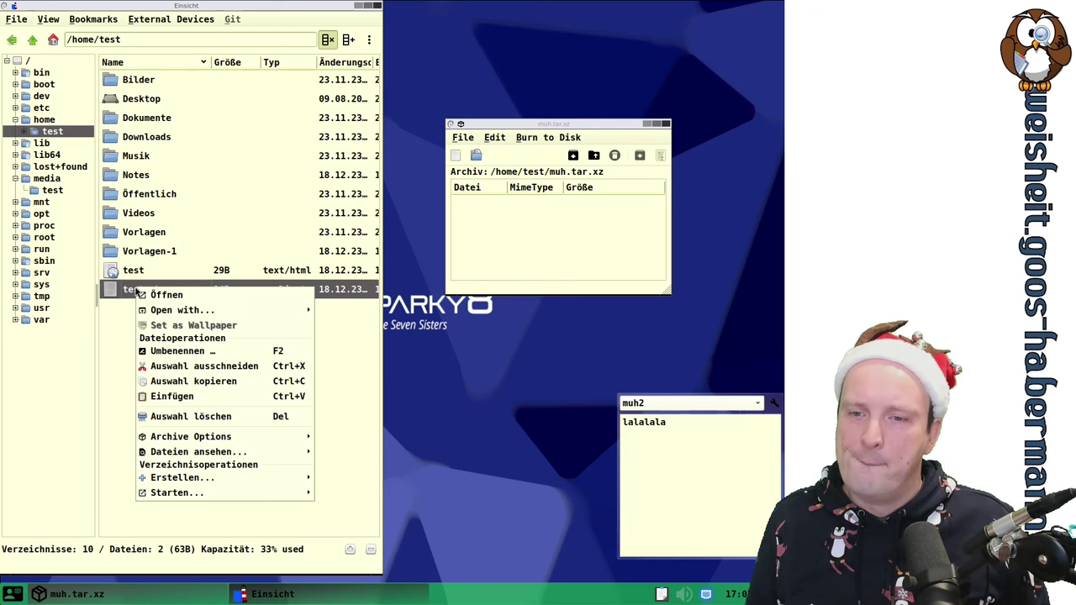
pyautogui.click(194, 381)
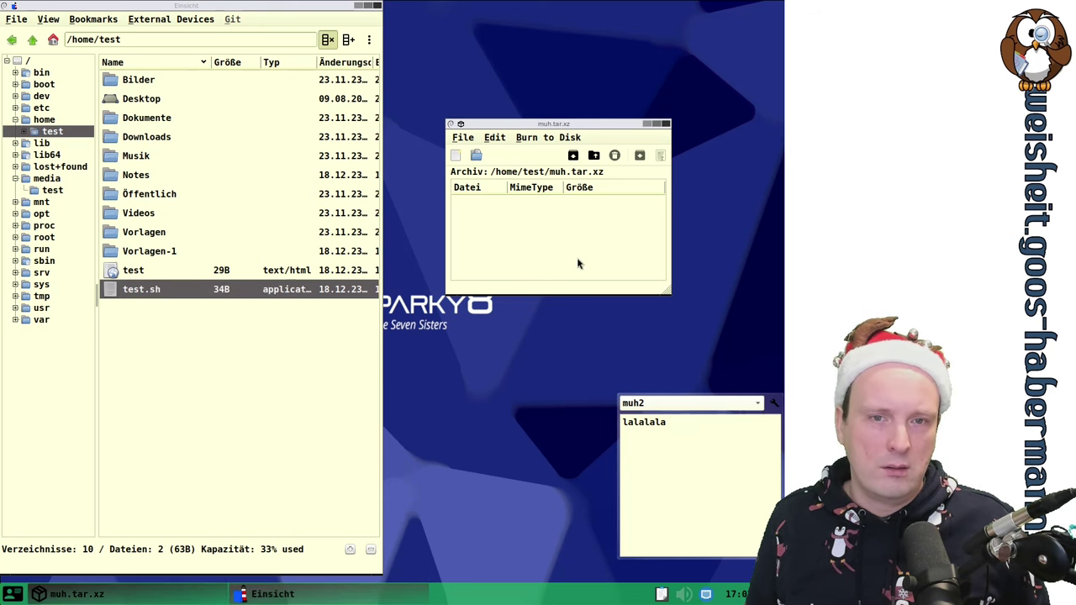
# - Try twice to add the test directory from /home to the muh.tar.xz archive
pyautogui.click(494, 138)
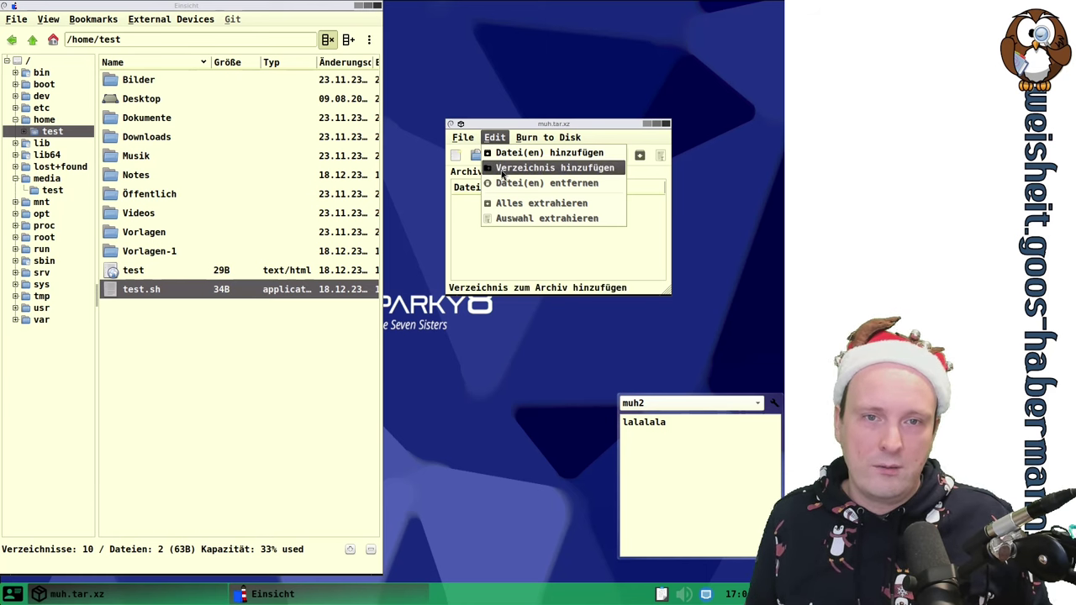
pyautogui.click(503, 169)
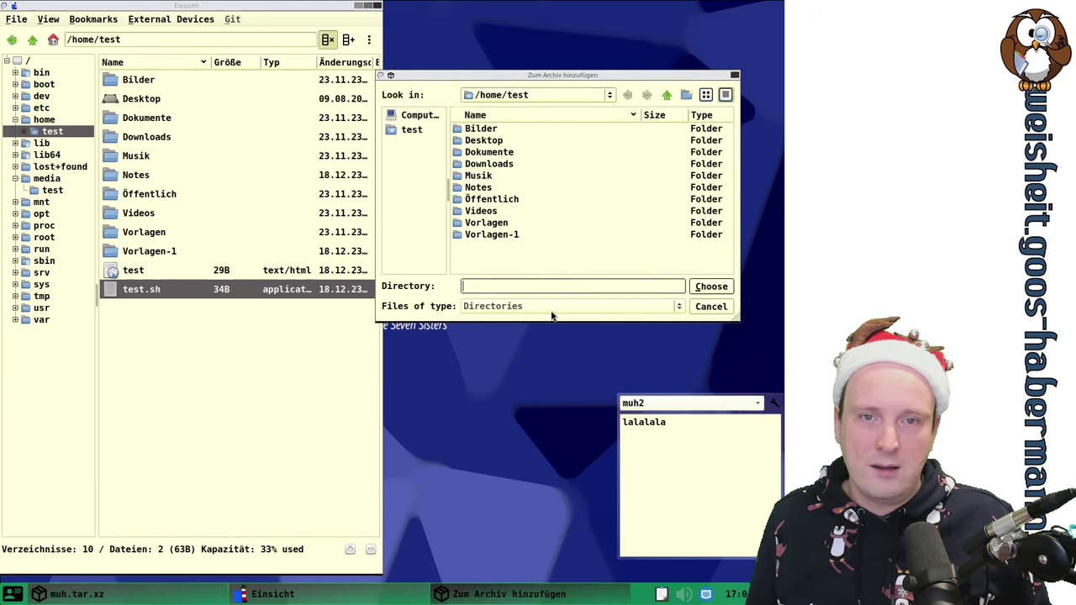
pyautogui.click(665, 95)
pyautogui.click(495, 129)
pyautogui.click(711, 287)
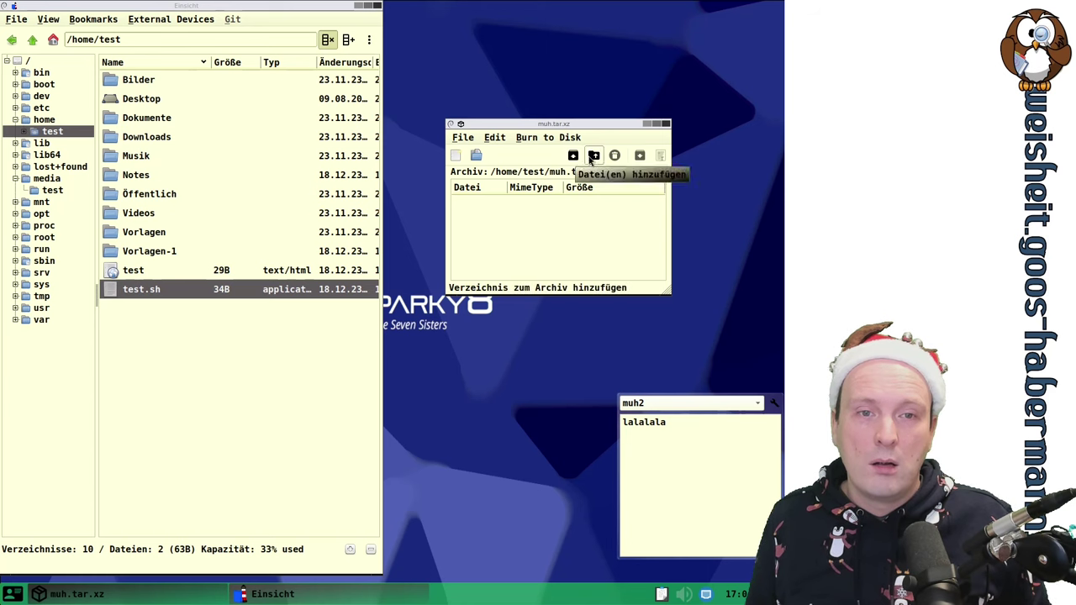
pyautogui.click(572, 156)
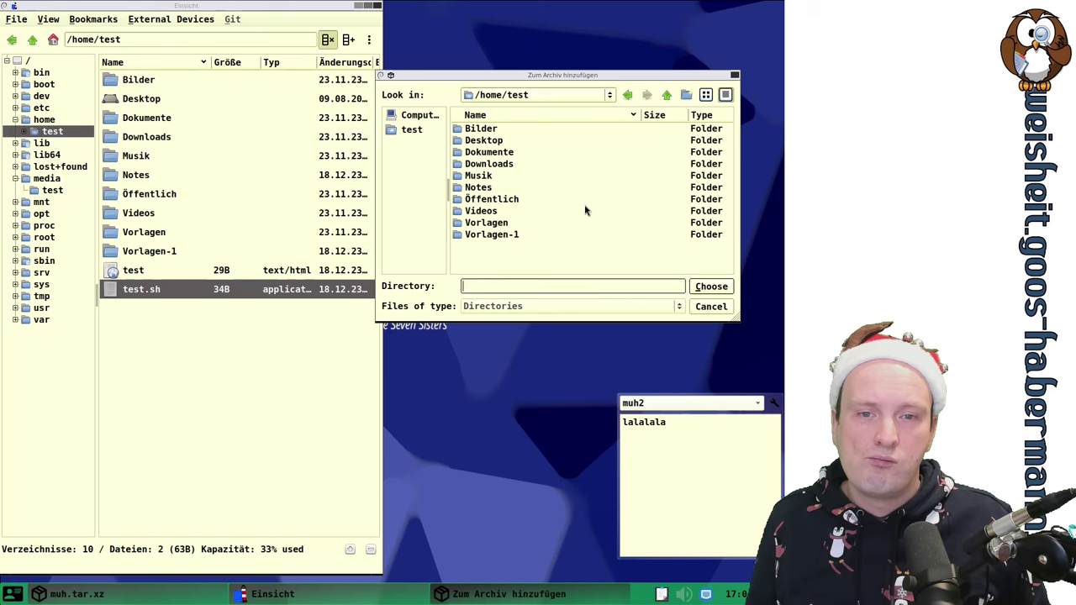
pyautogui.click(666, 95)
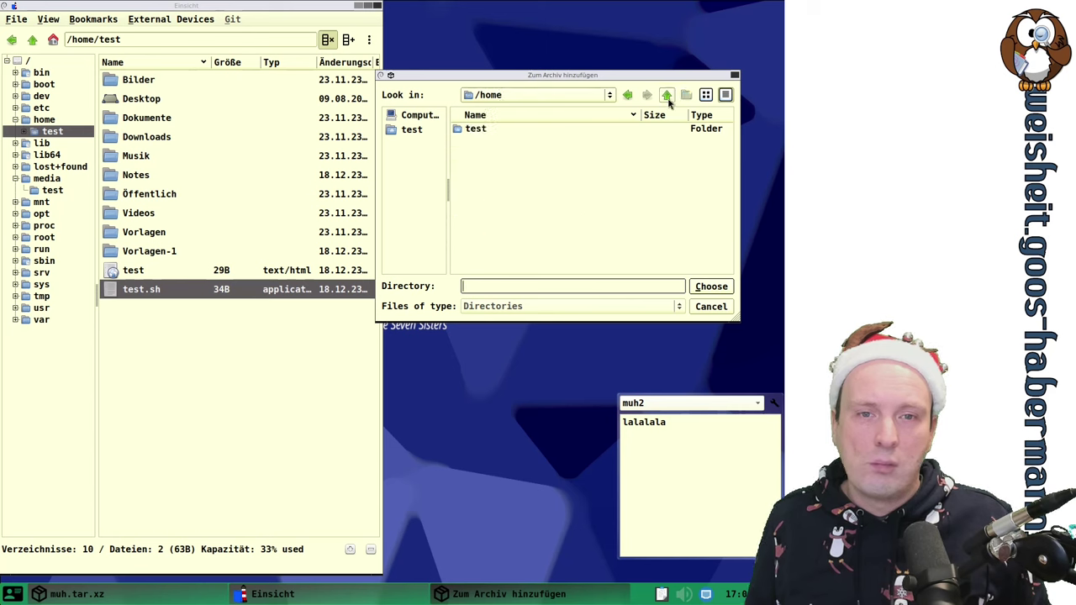
pyautogui.click(490, 128)
pyautogui.click(710, 286)
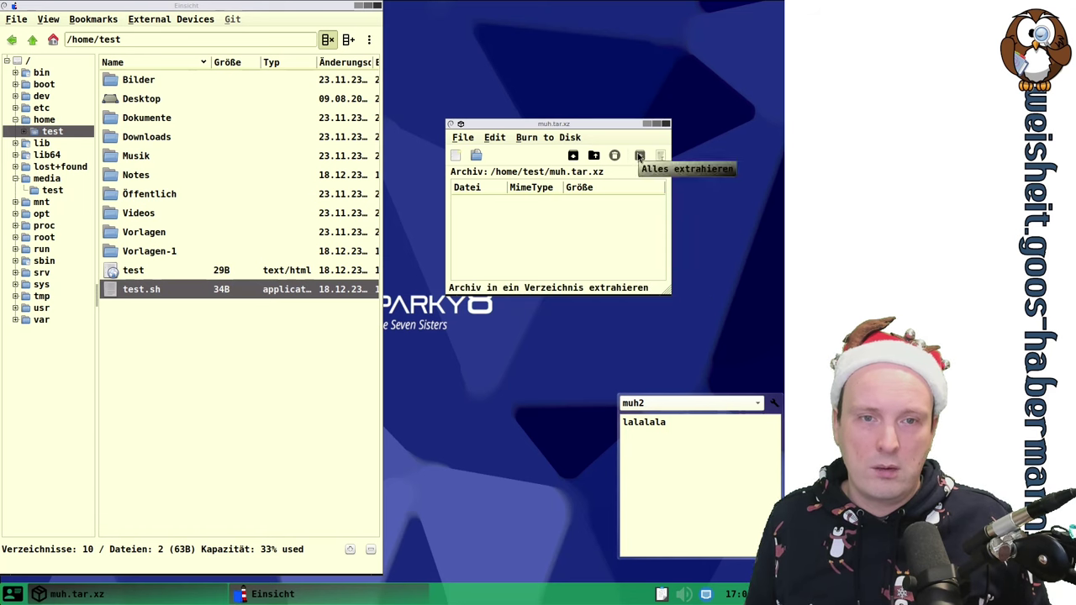
pyautogui.click(493, 138)
pyautogui.moveTo(527, 141)
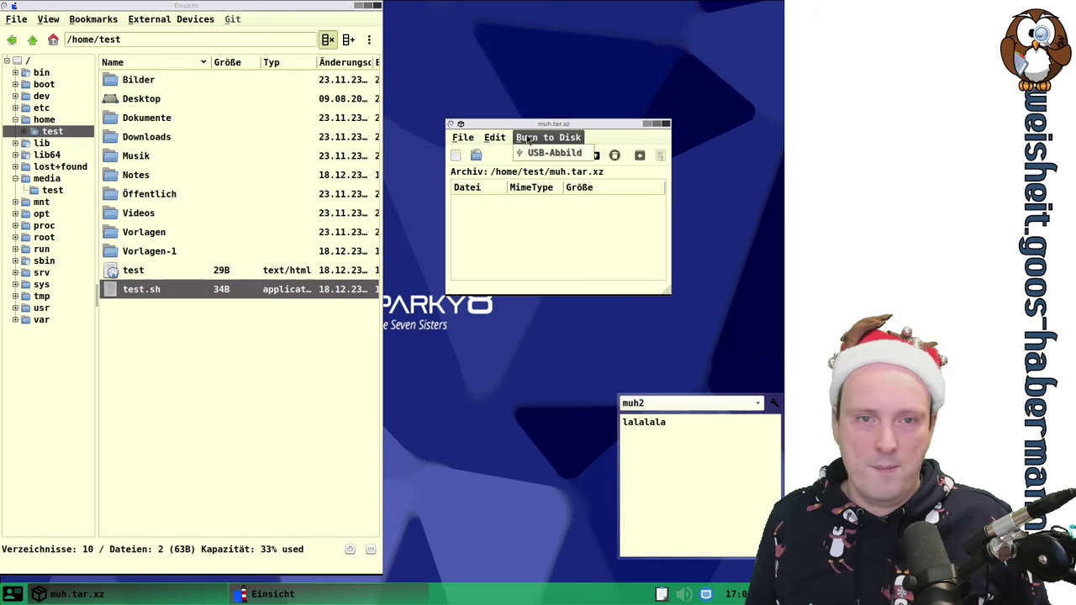
pyautogui.moveTo(473, 137)
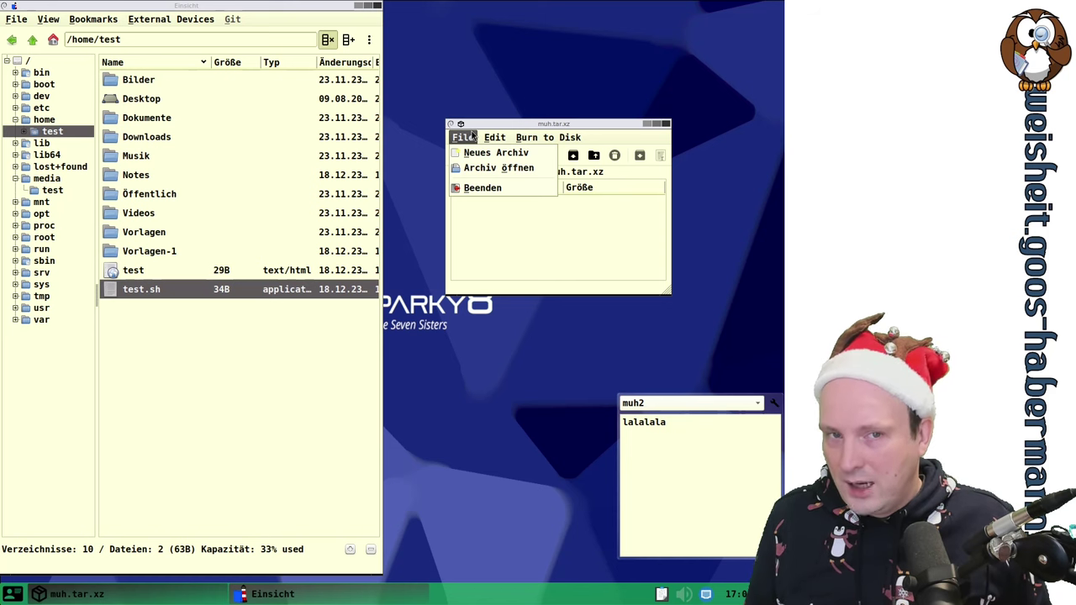
pyautogui.click(566, 242)
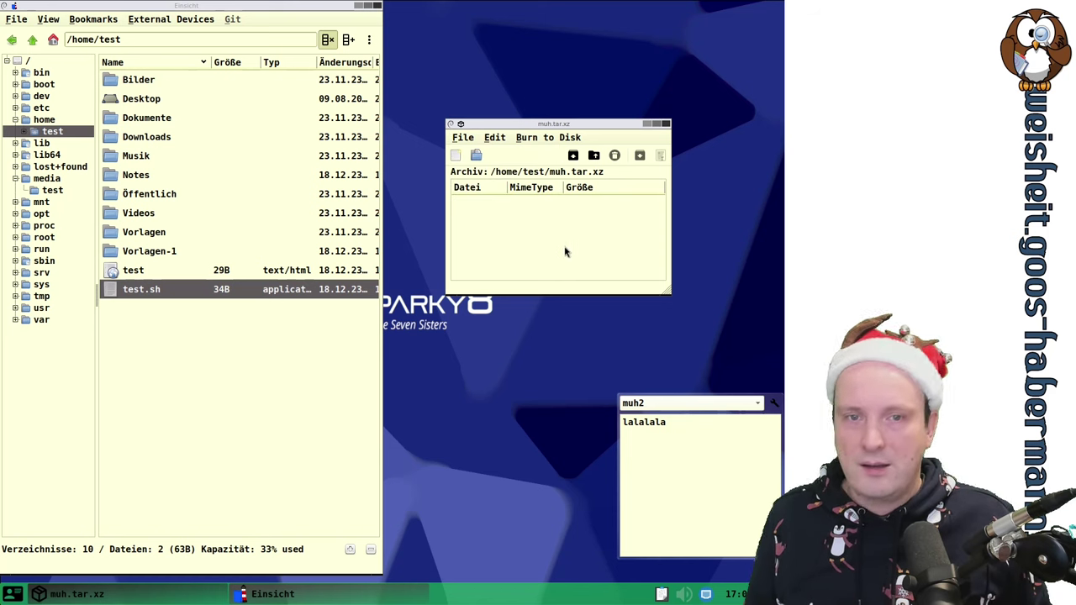
# - Try to add the file test.sh from /home/test to the muh.tar.xz archive
pyautogui.click(572, 156)
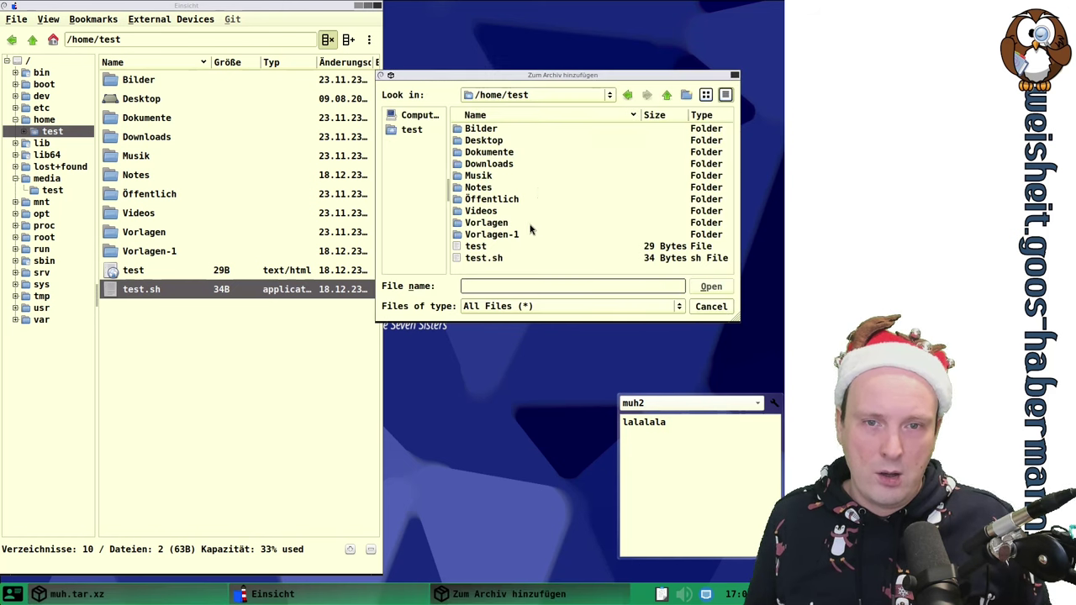
pyautogui.click(497, 258)
pyautogui.click(710, 287)
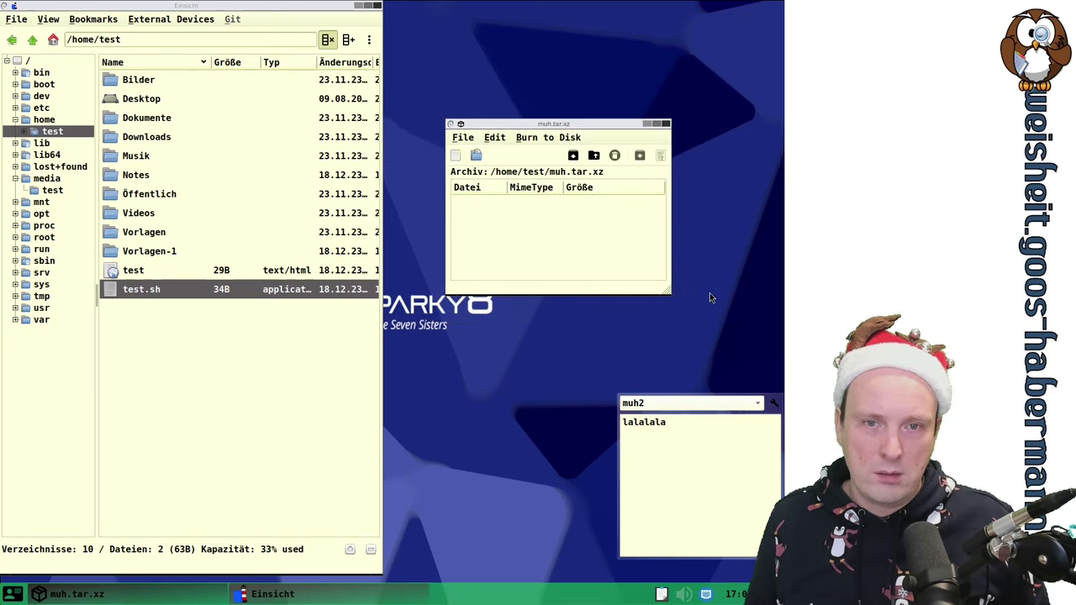
# - Create a new archive named blub.tar.gz in /home/test
pyautogui.click(454, 155)
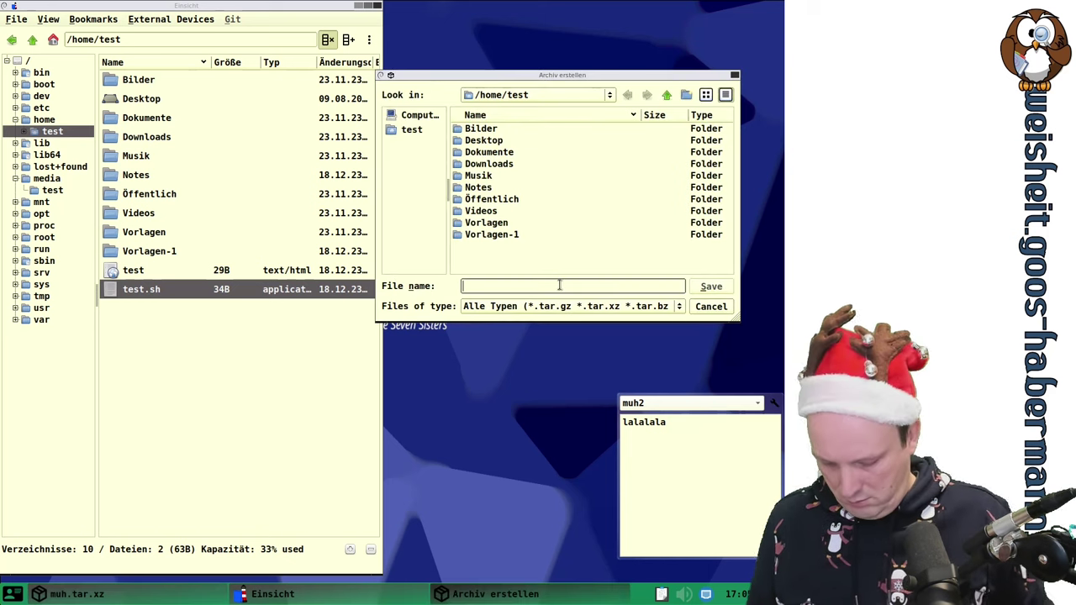
pyautogui.write('blub.')
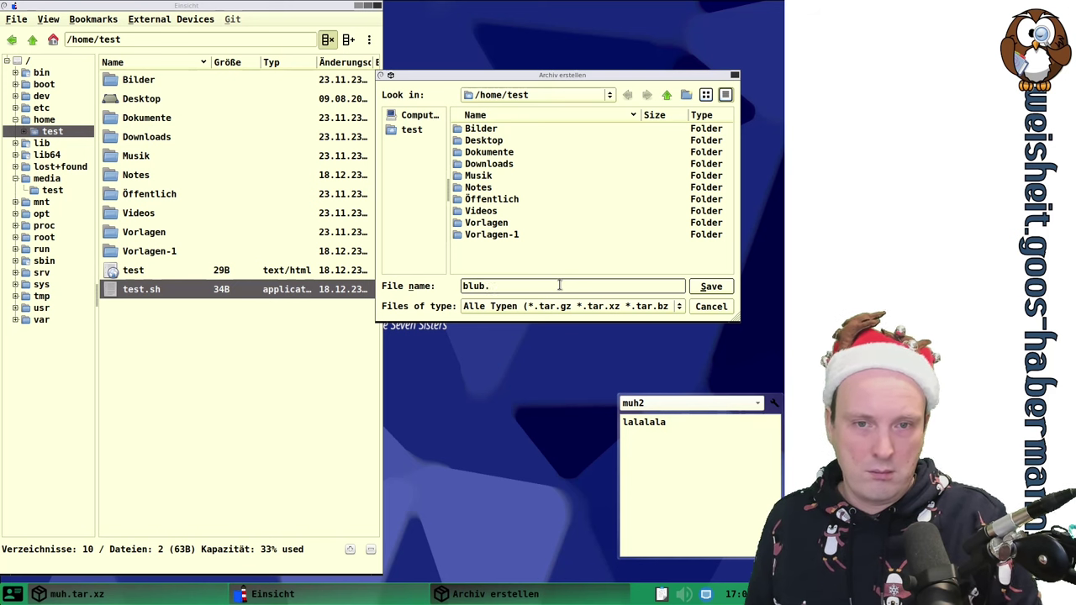
pyautogui.write('gz')
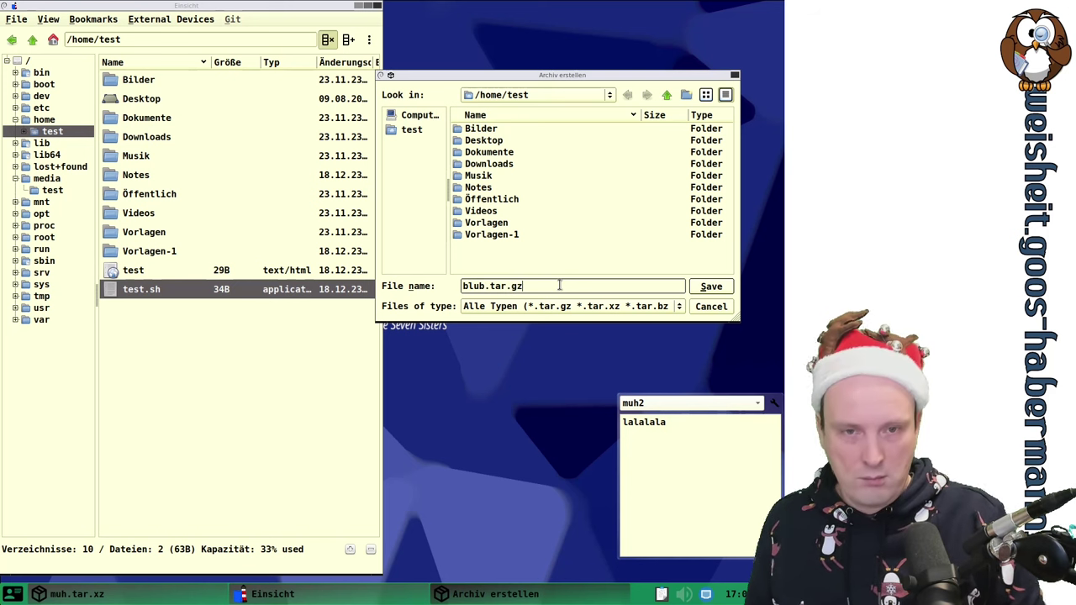
pyautogui.press('Return')
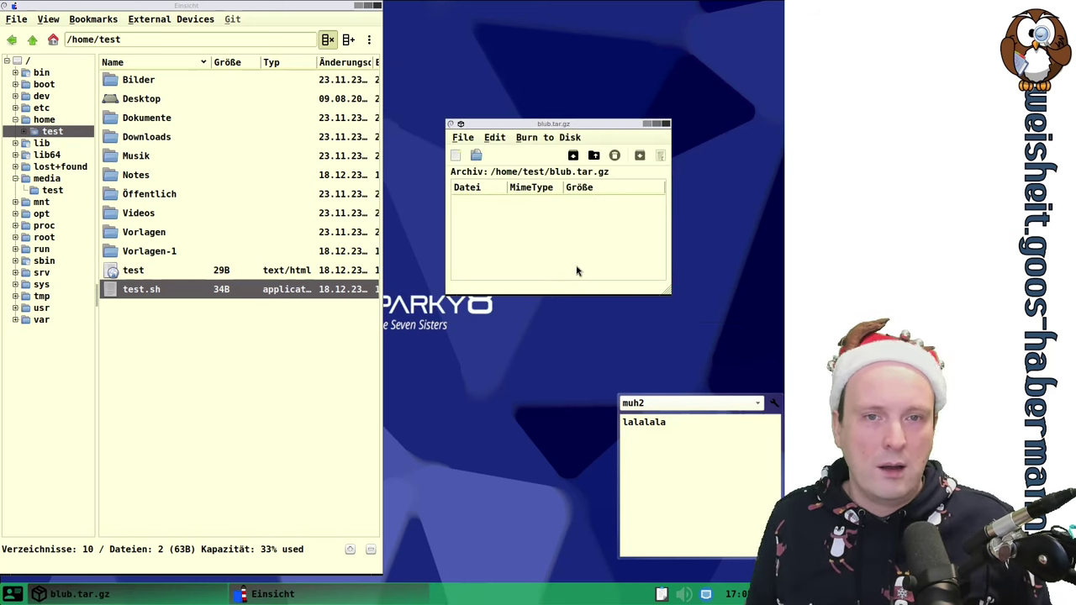
pyautogui.click(594, 156)
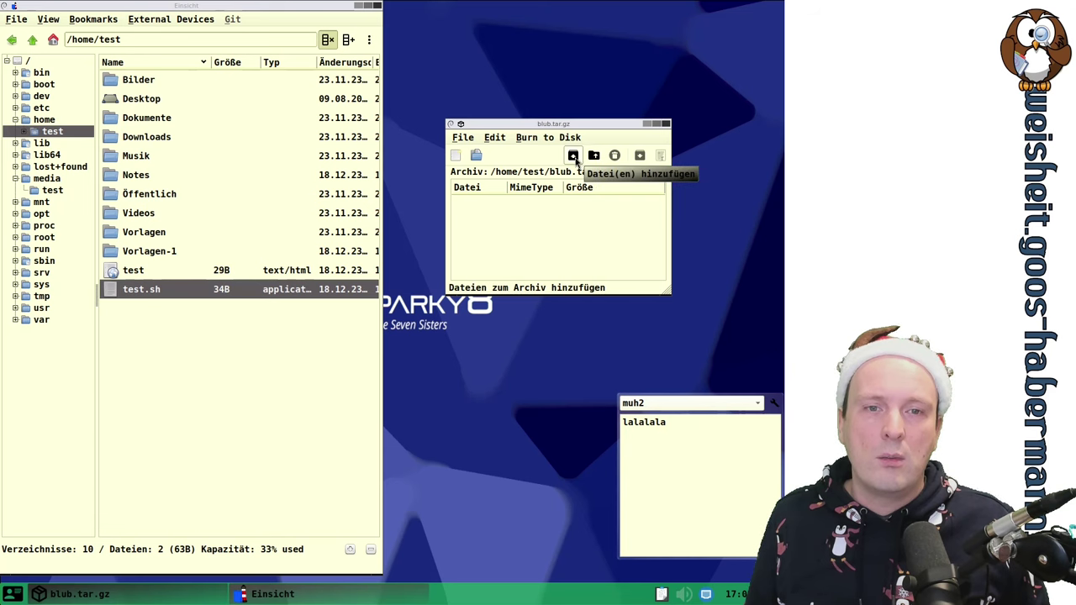
pyautogui.press('Escape')
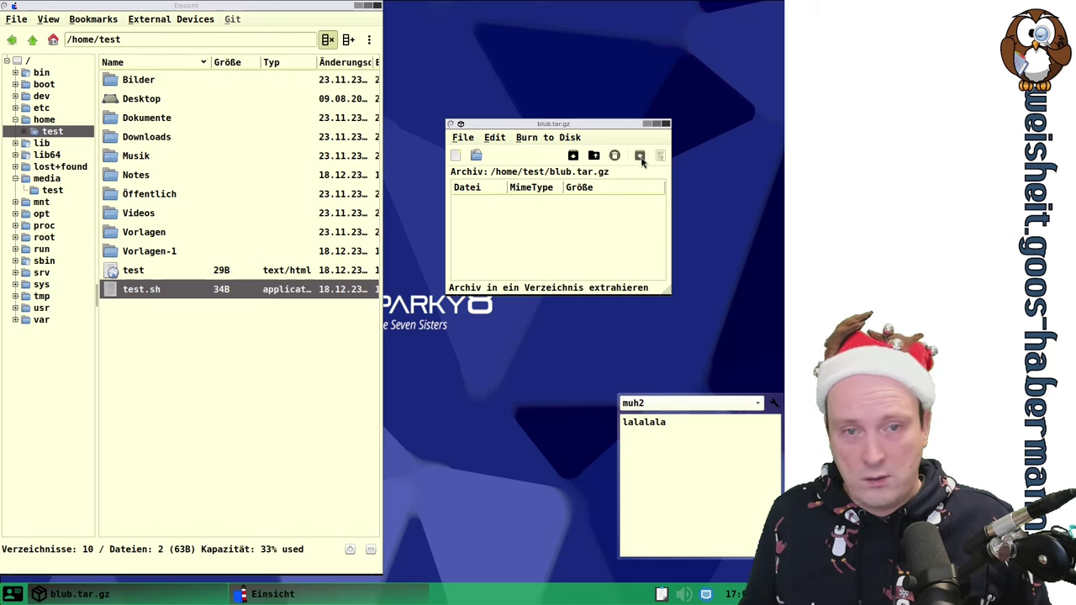
pyautogui.click(548, 139)
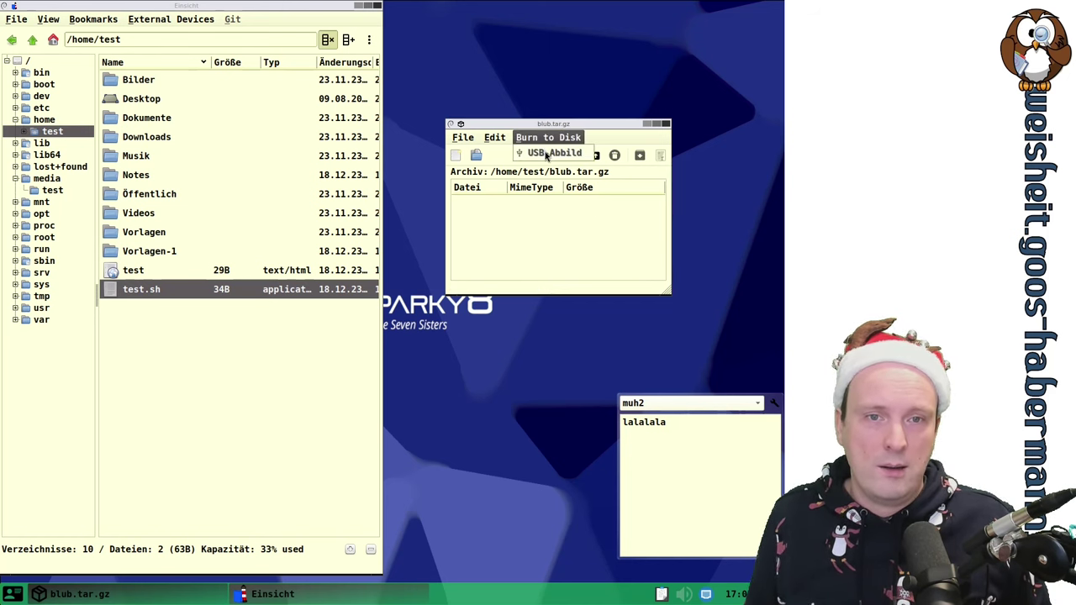
pyautogui.click(551, 140)
pyautogui.click(496, 139)
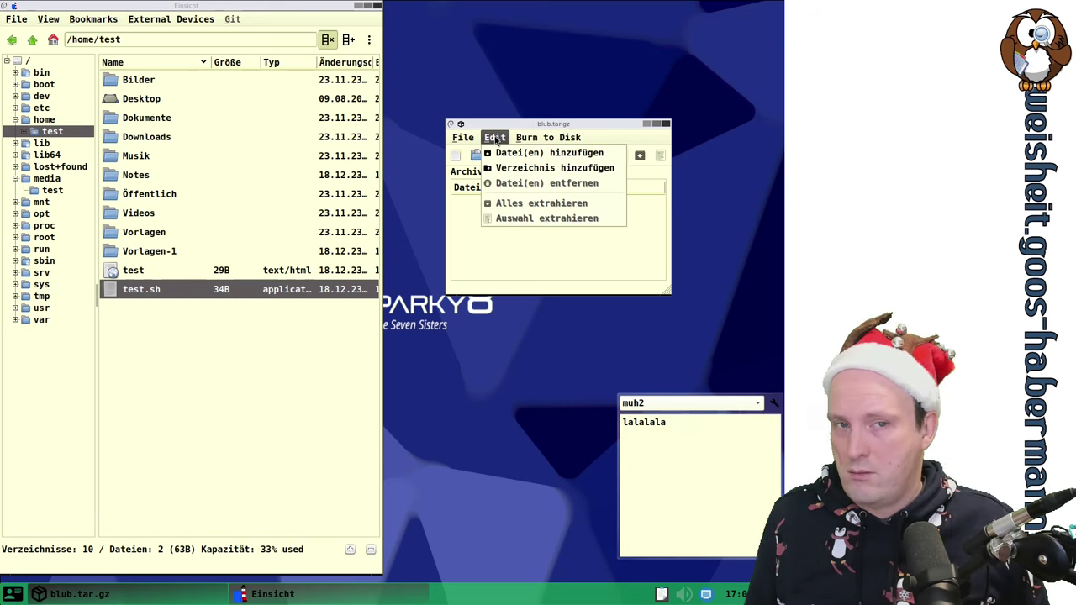
pyautogui.moveTo(455, 140)
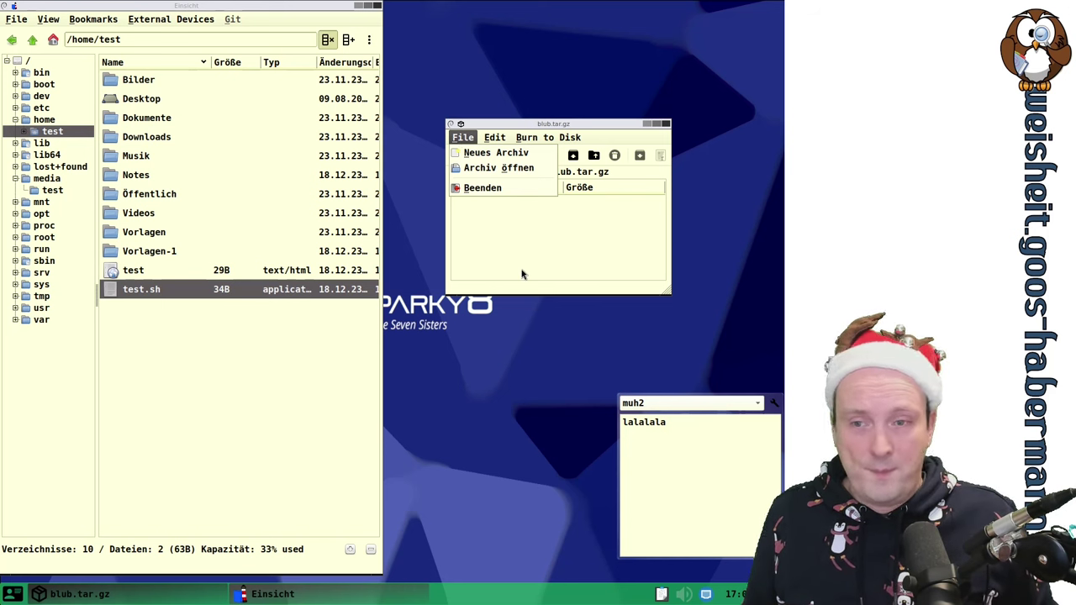
# - Quit the archiver and launch Lumina File Information from the installed applications
pyautogui.click(526, 199)
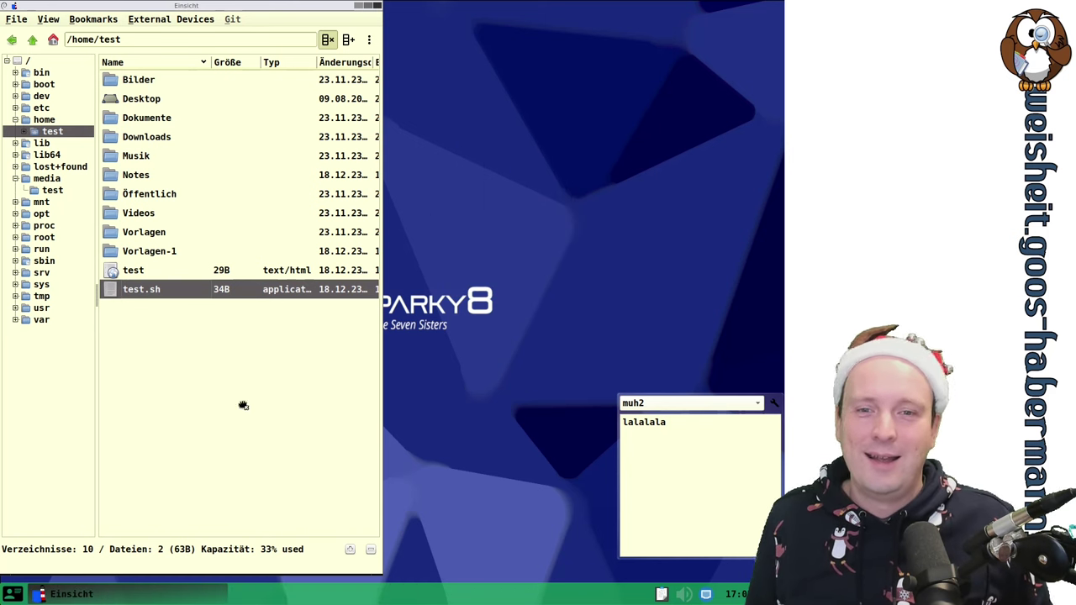
pyautogui.click(14, 595)
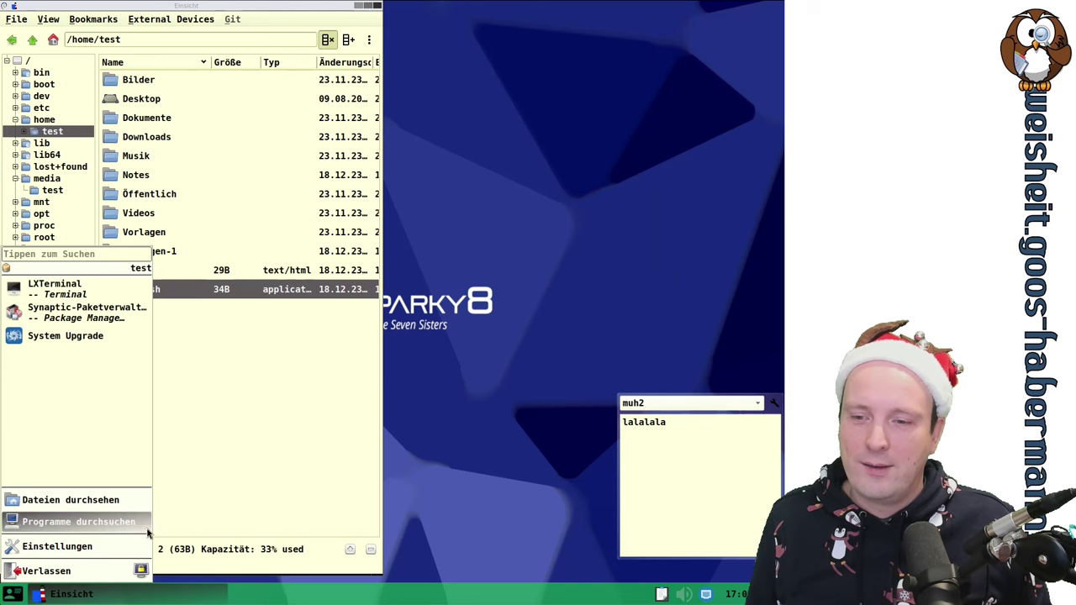
pyautogui.click(101, 529)
pyautogui.scroll(-2, 42, 416)
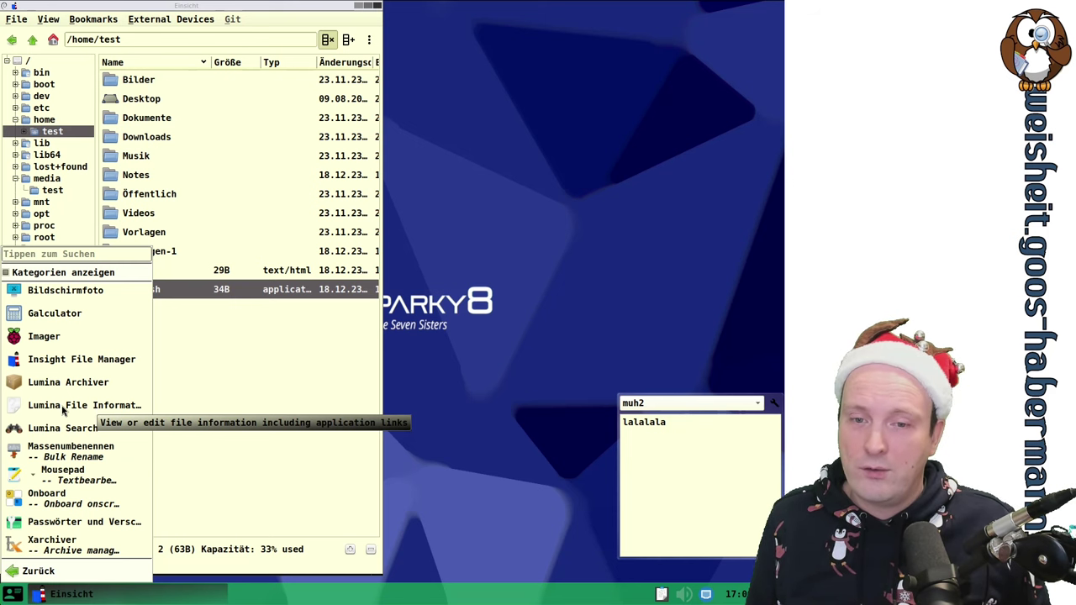
pyautogui.click(63, 409)
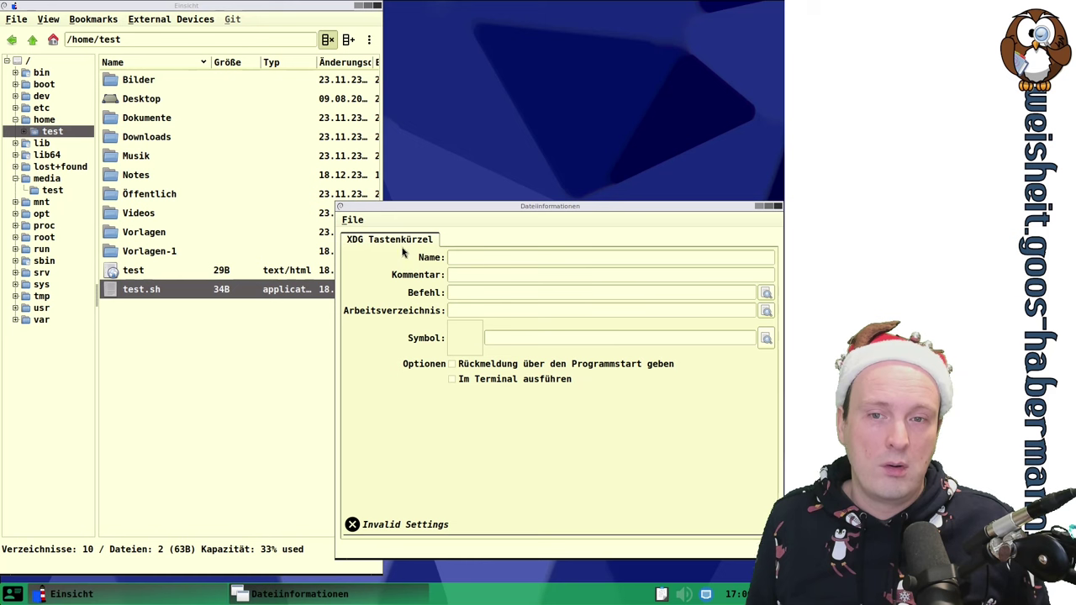
# - Open test.sh from /home/test in the file information tool to view its details
pyautogui.click(464, 256)
pyautogui.click(464, 270)
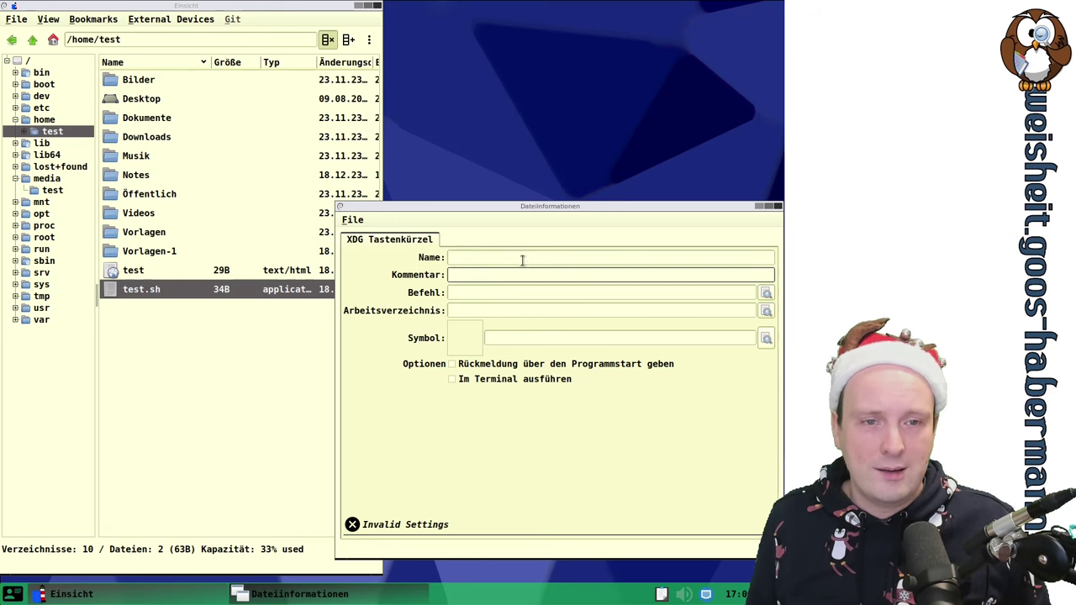
pyautogui.click(358, 223)
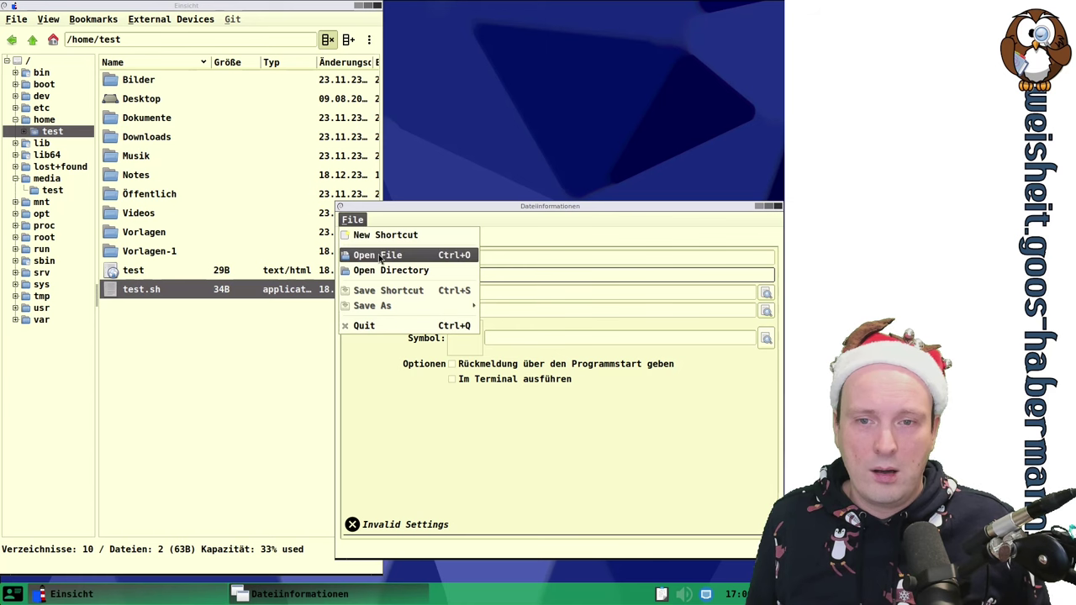
pyautogui.click(376, 255)
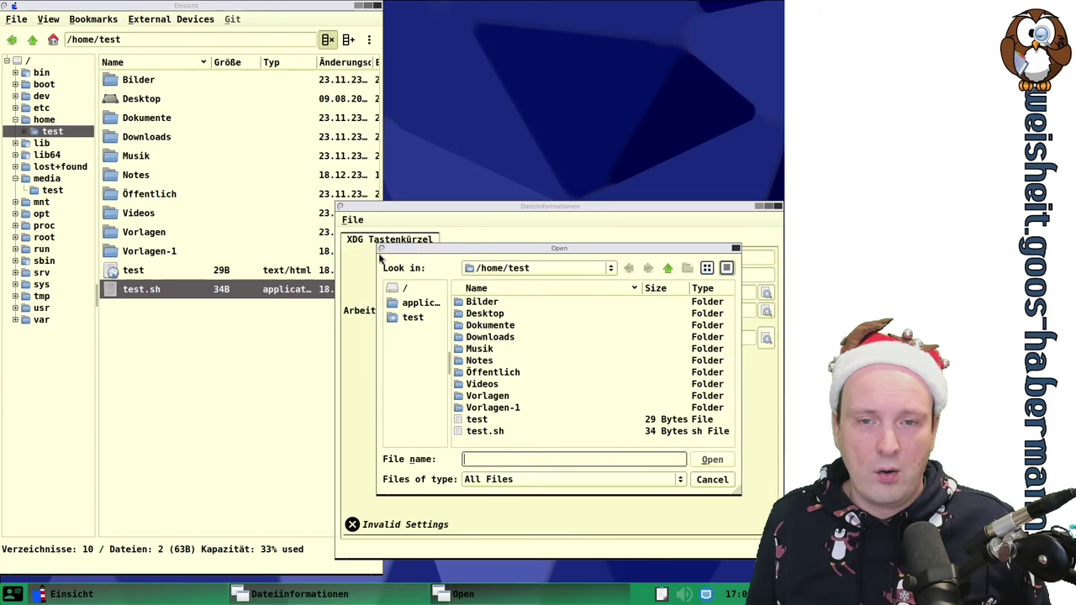
pyautogui.click(661, 433)
pyautogui.doubleClick(661, 433)
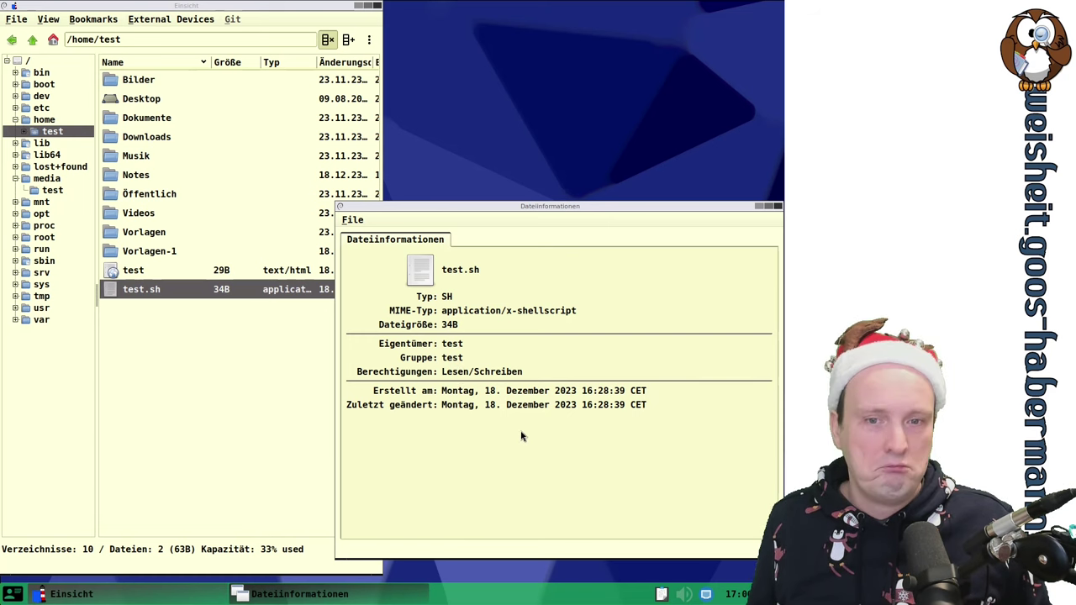
# - Close the file information window and launch Lumina Search, placing its window over the free desktop area beside the file manager
pyautogui.click(778, 206)
pyautogui.press('super')
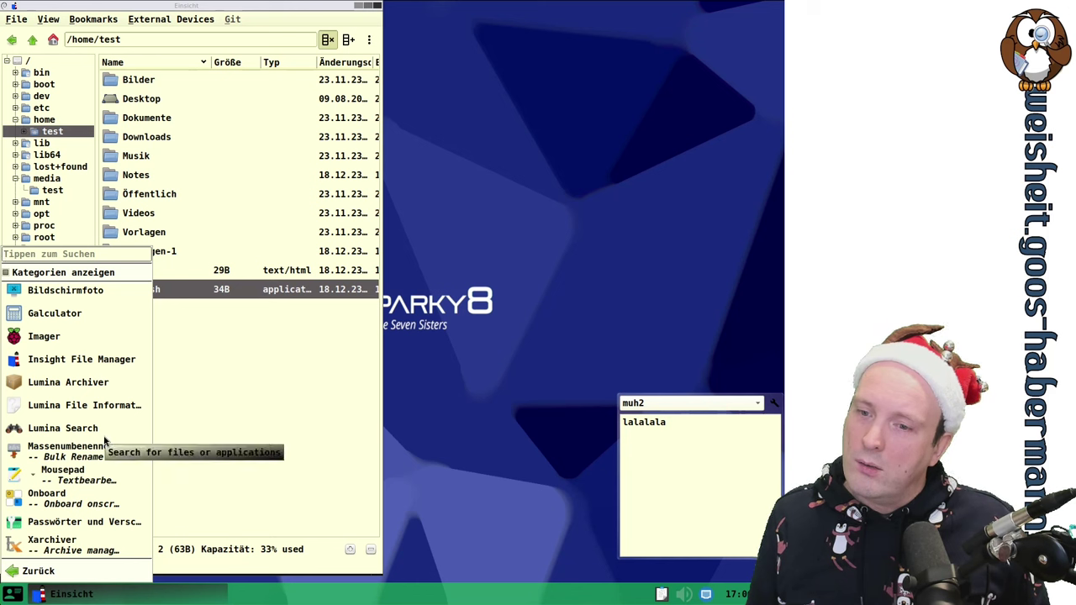
pyautogui.click(69, 433)
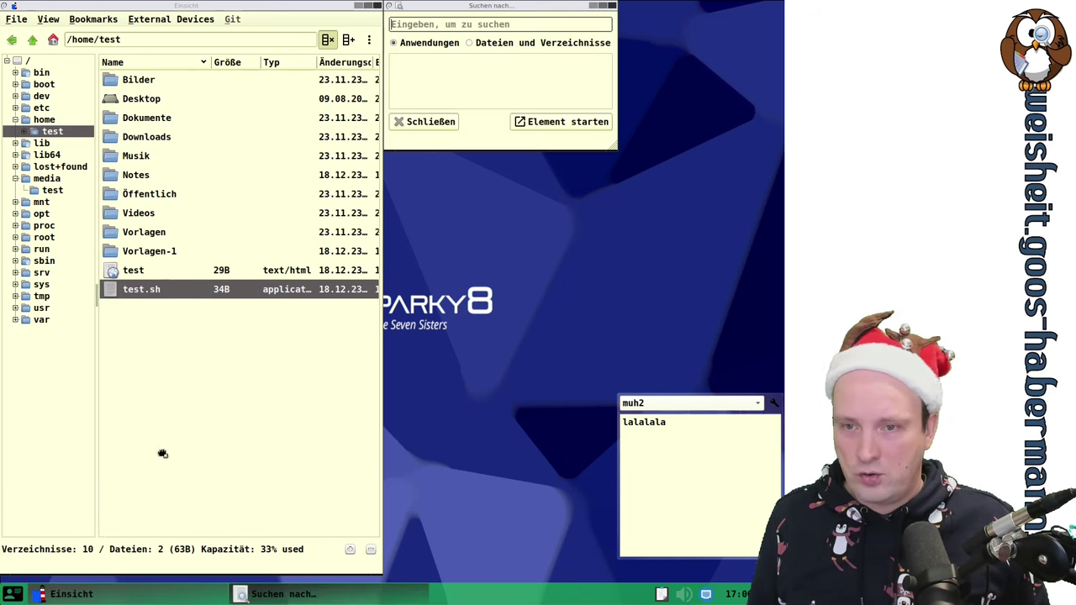
pyautogui.moveTo(436, 9); pyautogui.dragTo(467, 259)
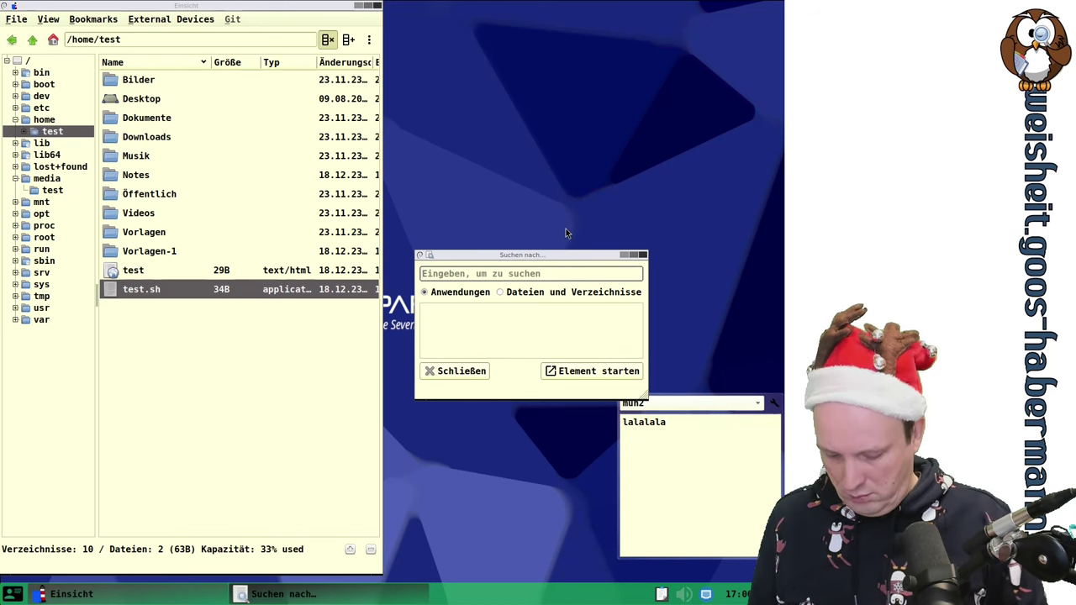
# - Search for test.txt with the search scope on applications, replacing the search term with test.sh
pyautogui.write('test.t')
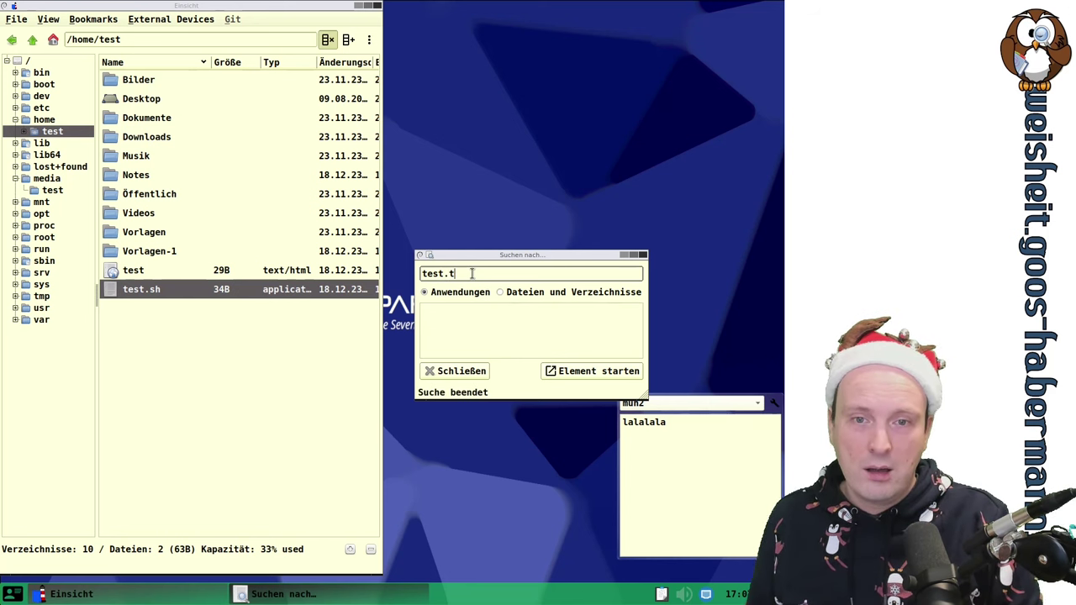
pyautogui.write('xt')
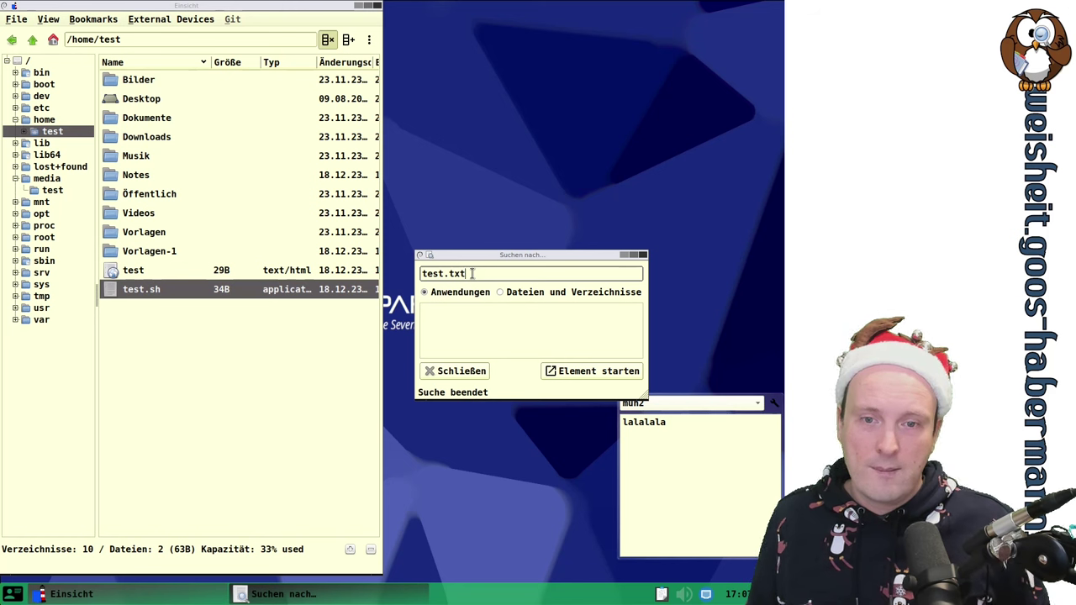
pyautogui.press('BackSpace')
pyautogui.press('BackSpace')
pyautogui.press('BackSpace')
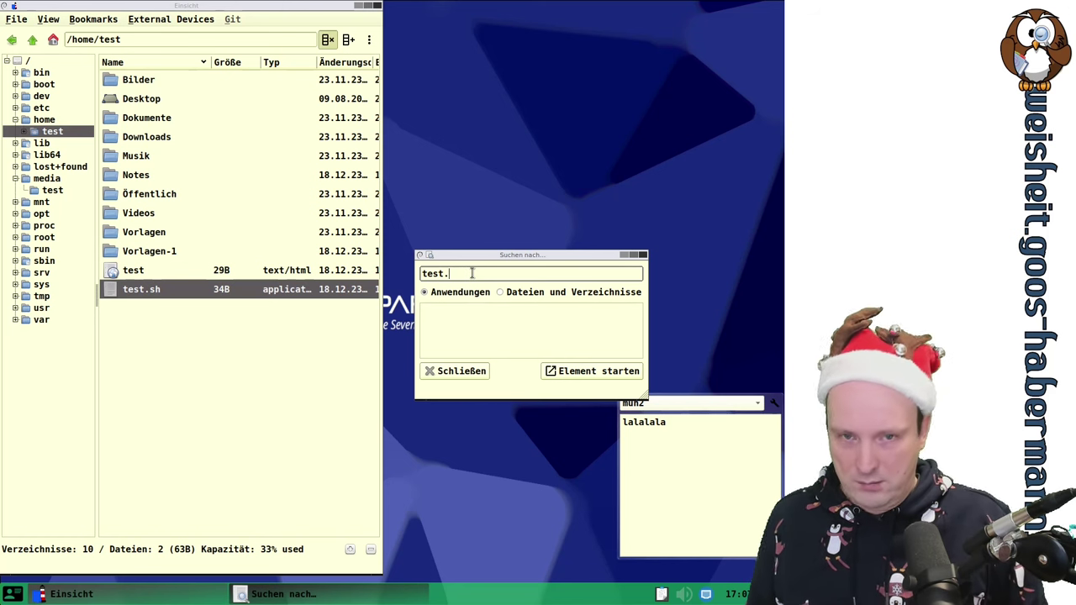
pyautogui.write('sh')
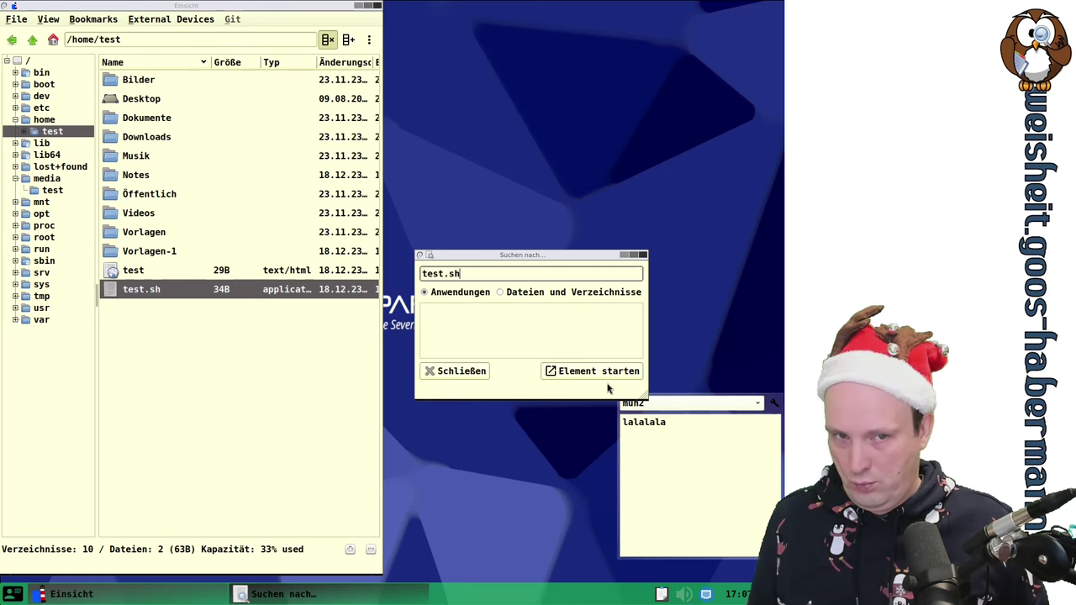
# - Switch the search scope to files and directories for test.sh, and shorten the search term to test
pyautogui.click(519, 293)
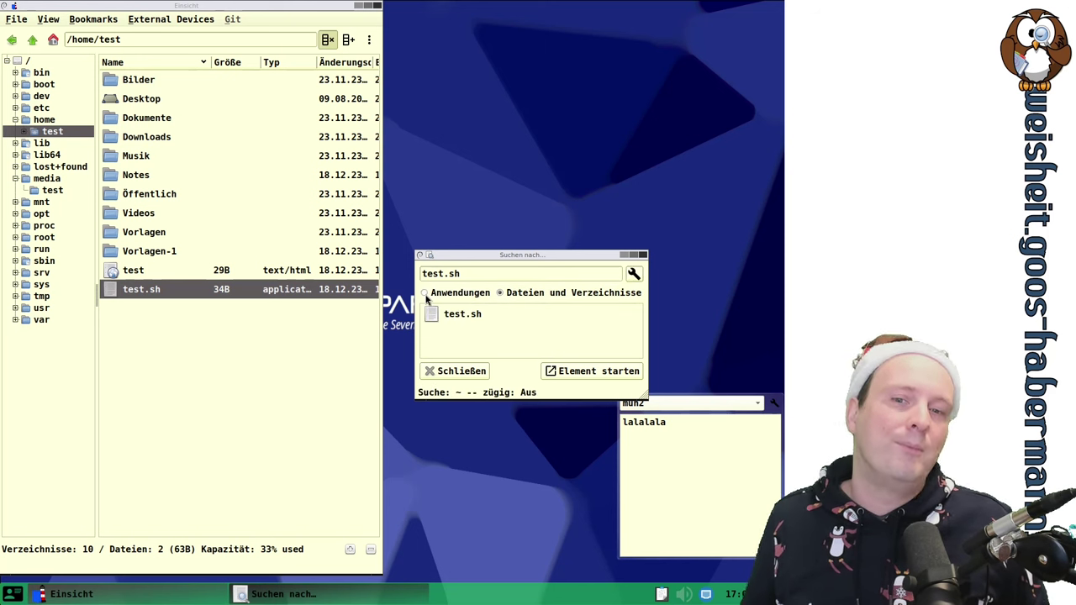
pyautogui.click(485, 273)
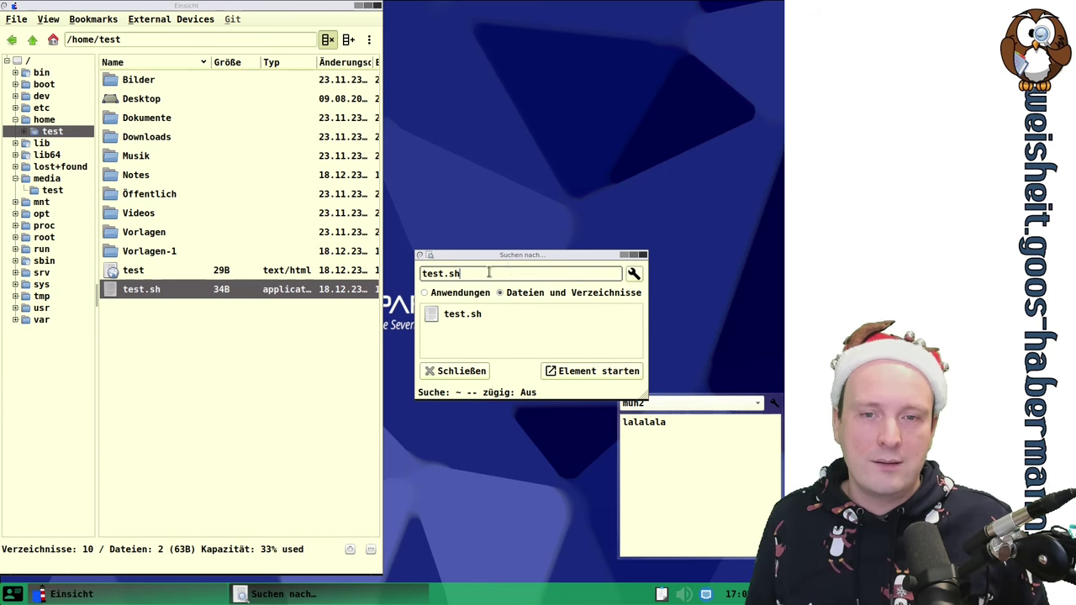
pyautogui.press('BackSpace')
pyautogui.press('BackSpace')
pyautogui.press('BackSpace')
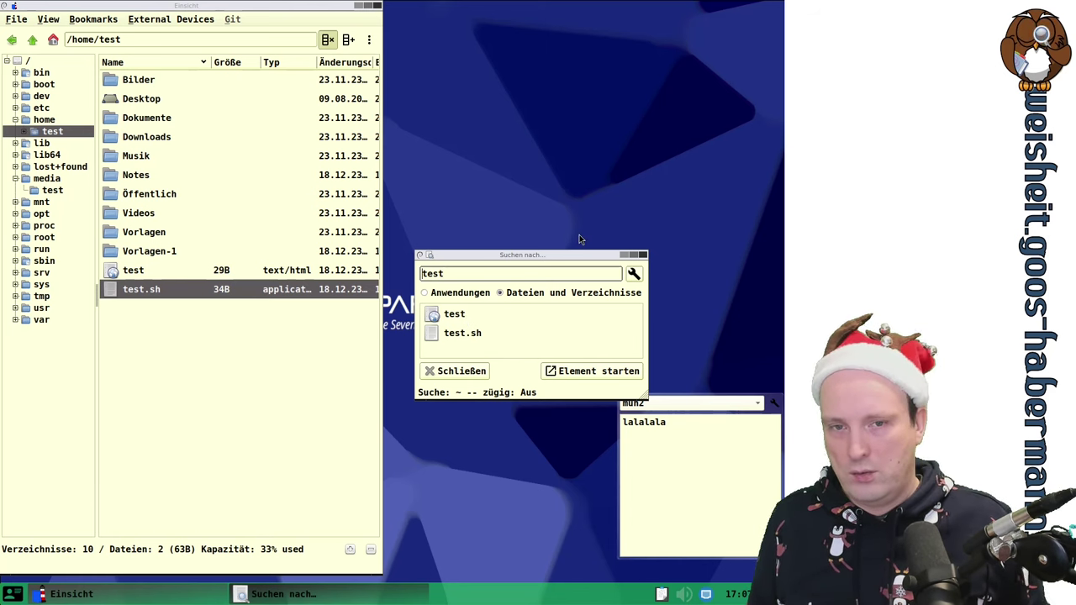
# - Search files and directories for the partial term est, and replace the search term with muh
pyautogui.press('Home')
pyautogui.press('Delete')
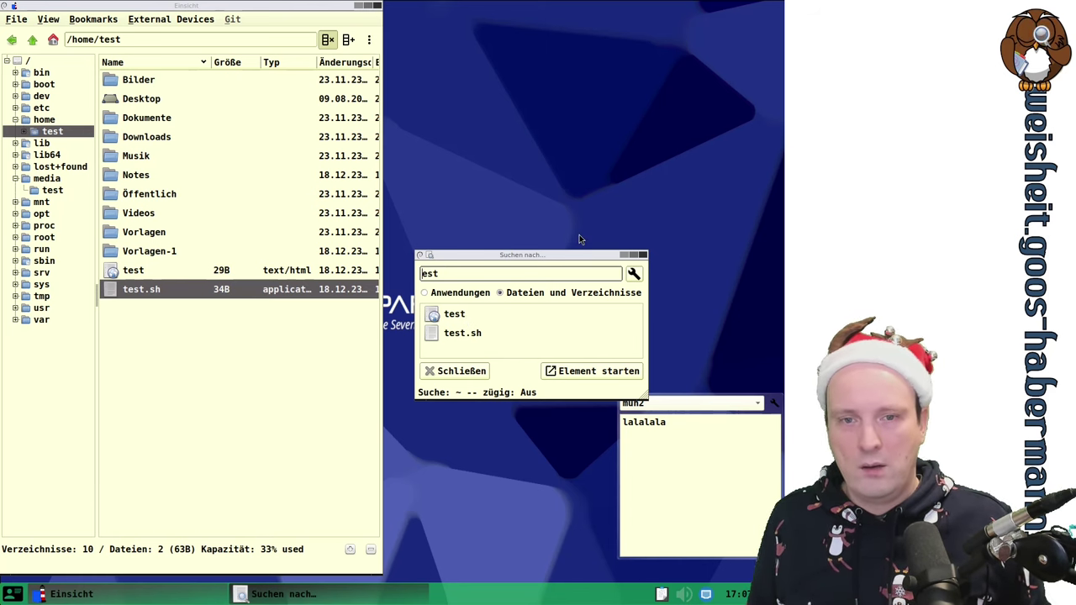
pyautogui.doubleClick(449, 273)
pyautogui.write('muh')
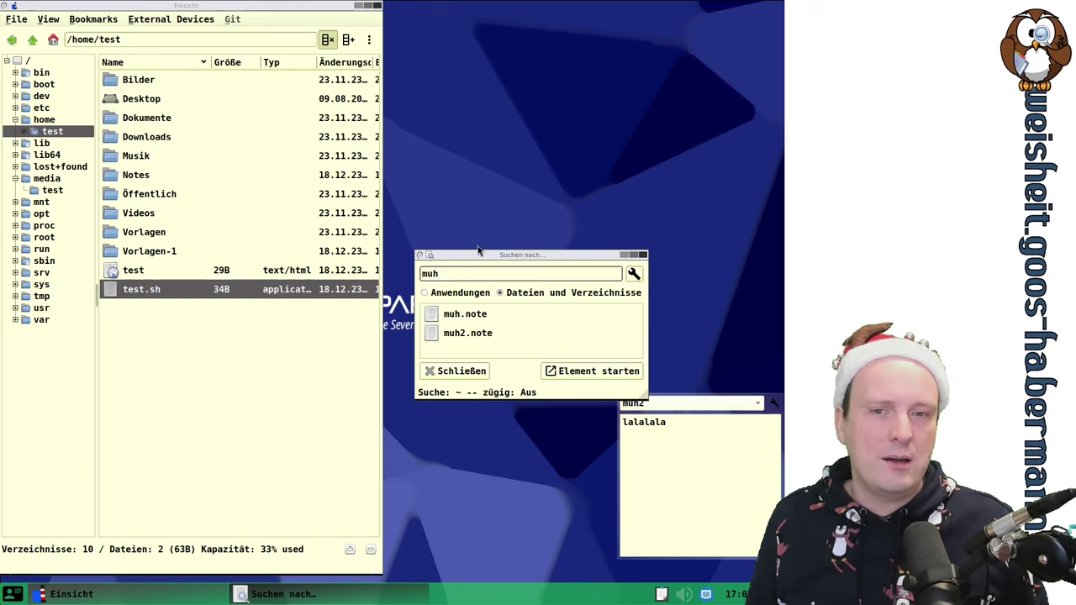
# - View the search configuration and dismiss it without saving, and shorten the search term to uh
pyautogui.click(634, 274)
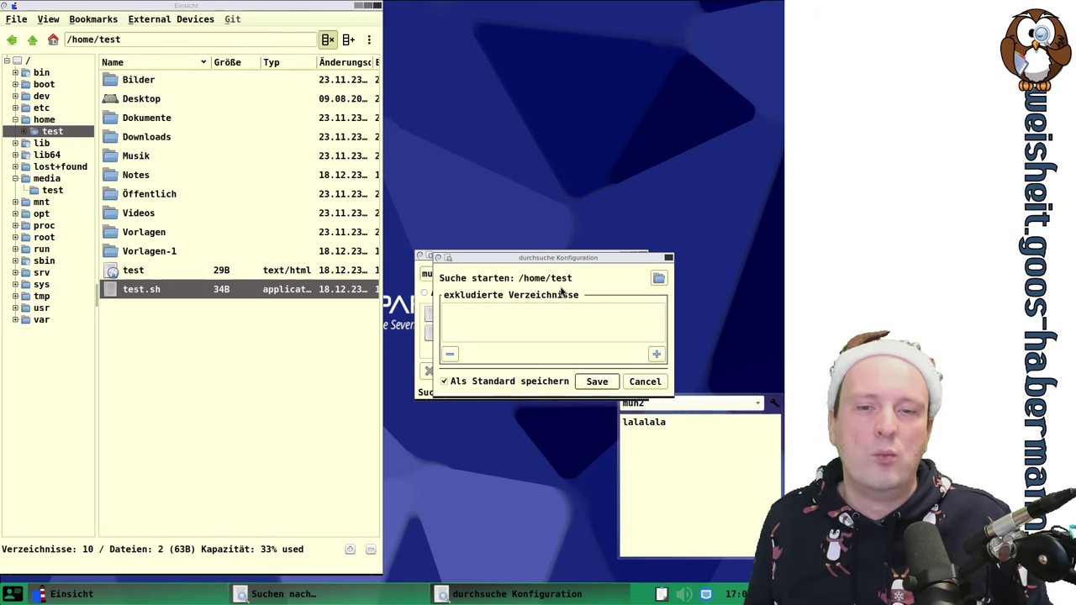
pyautogui.click(644, 381)
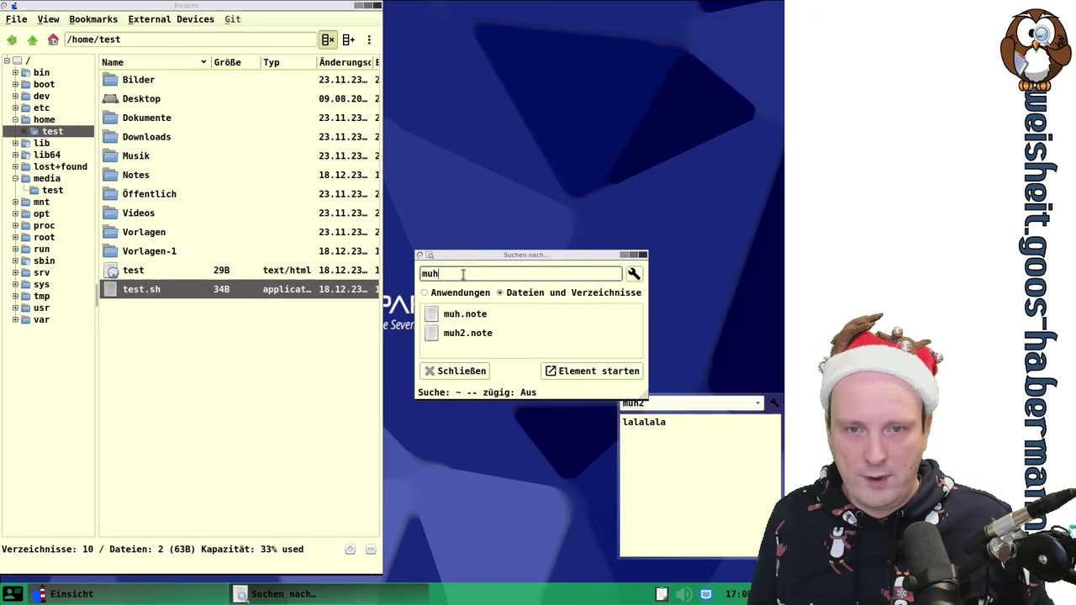
pyautogui.press('Home')
pyautogui.press('Delete')
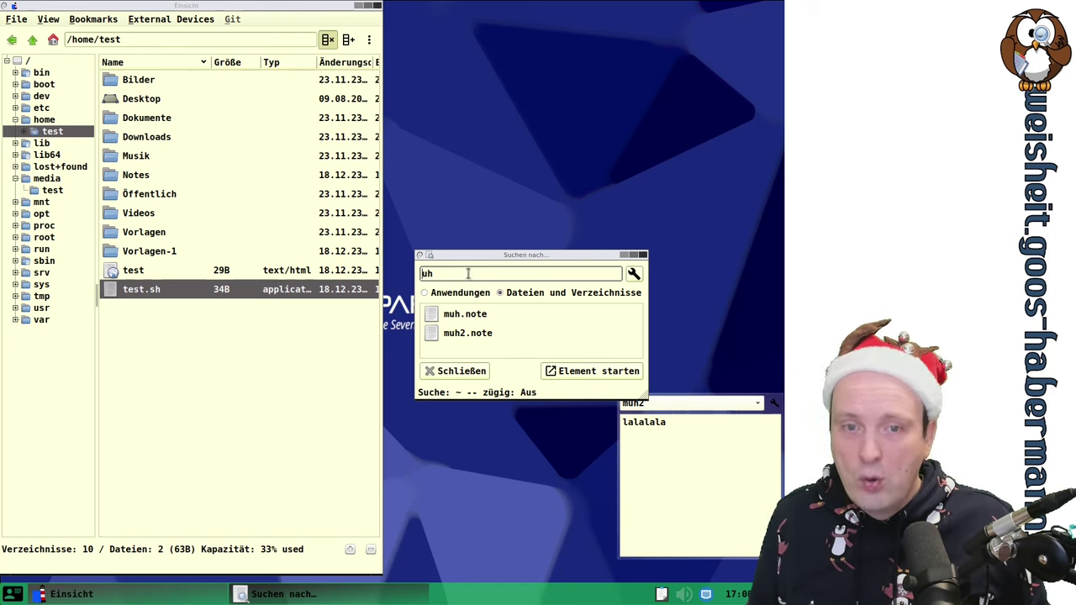